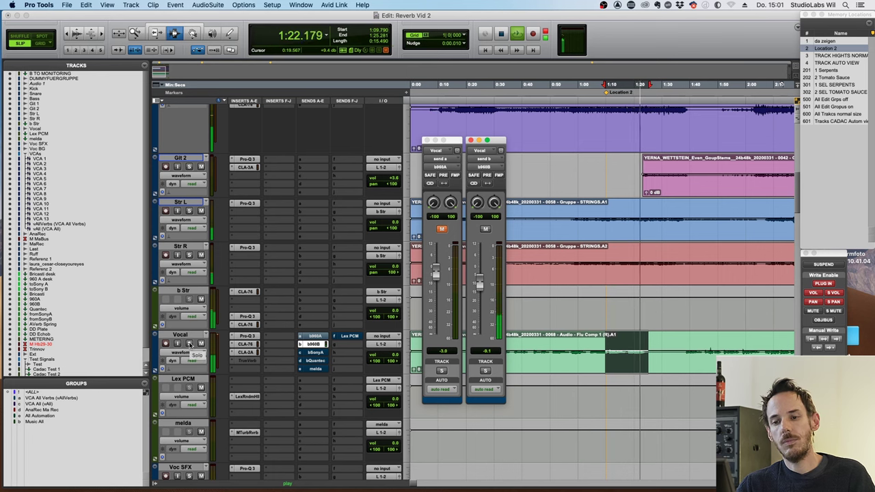
Stop playback, solo the Vocal track and make b960A its active reverb send in place of b960B
{"action": "key", "text": "space"}
{"action": "left_click", "coordinate": [190, 344]}
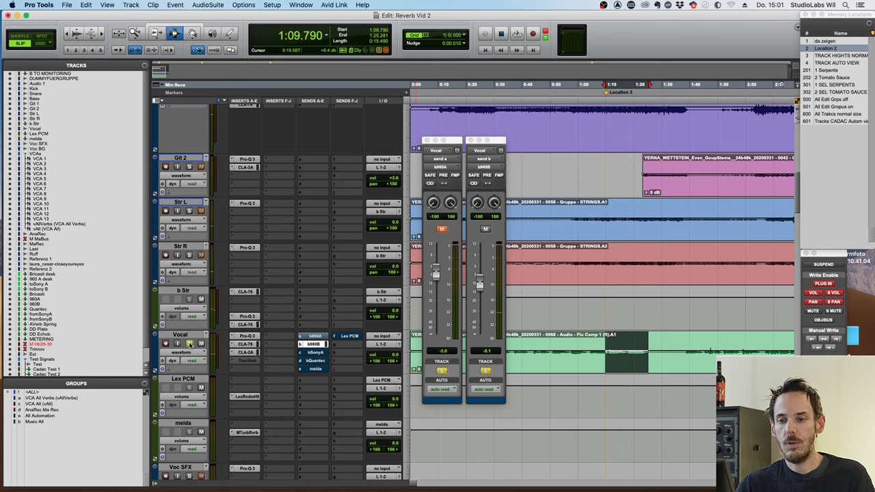
{"action": "left_click", "coordinate": [316, 336]}
{"action": "left_click", "coordinate": [315, 345]}
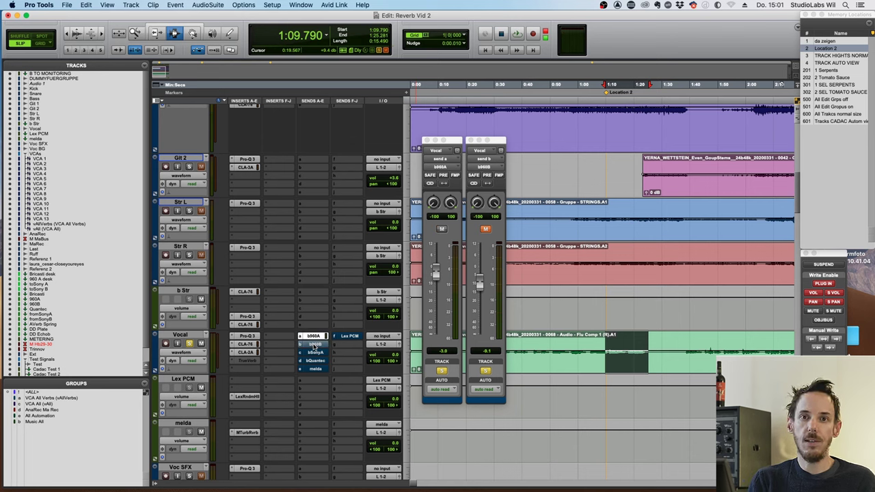
Open the Random Hall reverb on the Lex PCM track and set its BassRT to 1.25x
{"action": "left_click", "coordinate": [248, 397]}
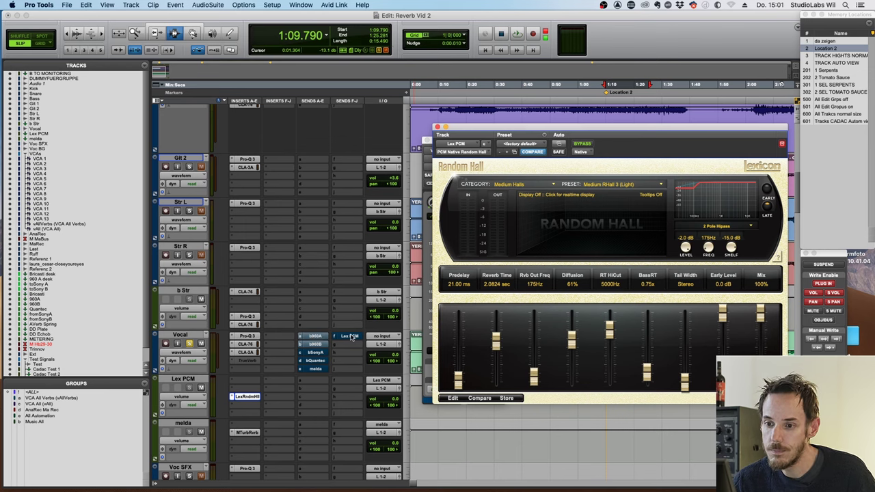
{"action": "left_click", "coordinate": [247, 397]}
{"action": "left_click", "coordinate": [247, 398]}
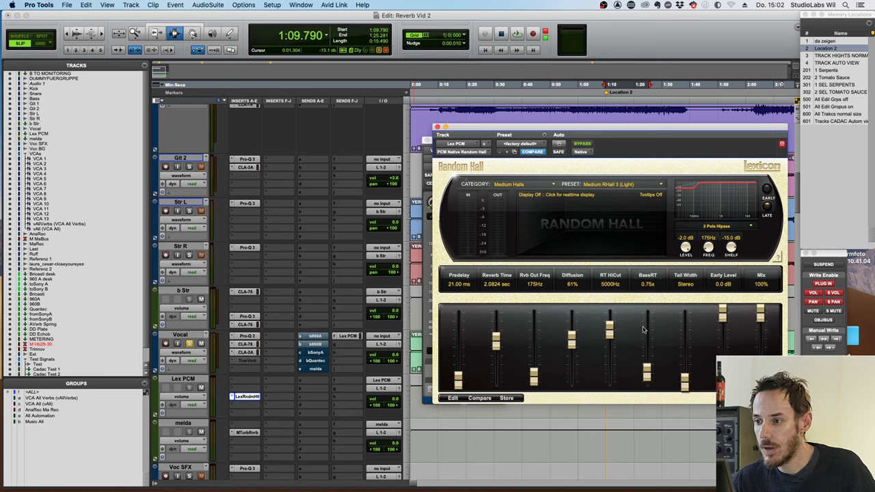
{"action": "left_click_drag", "start_coordinate": [649, 376], "coordinate": [650, 367]}
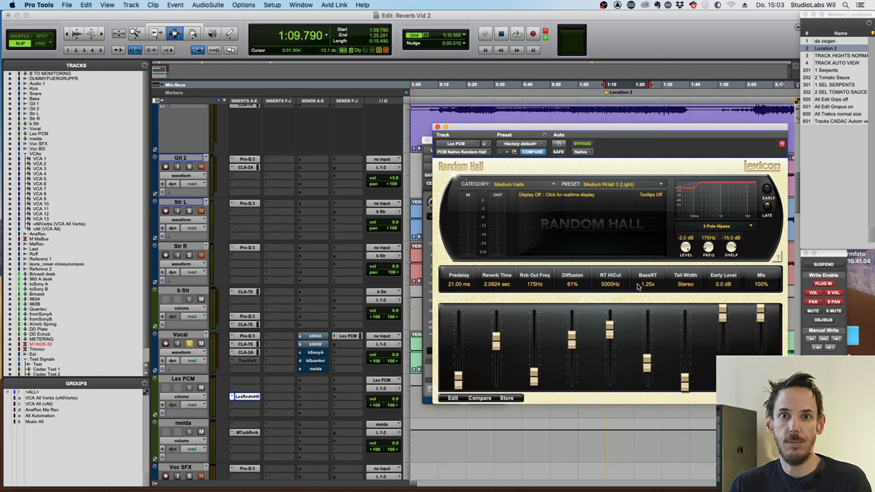
During playback, set Random Hall's Shape to 41, Tap Slope to 1, Size to 41.5 meters and Reverb Time to about 2.29 sec
{"action": "key", "text": "space"}
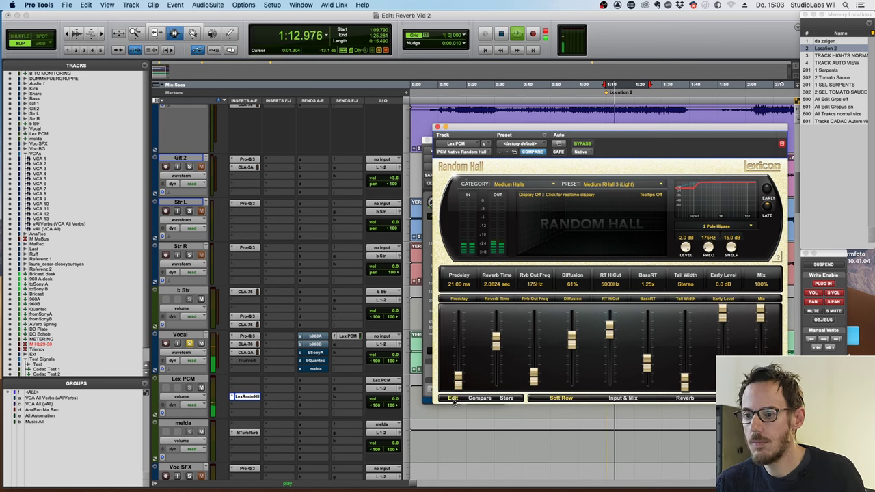
{"action": "left_click", "coordinate": [626, 398]}
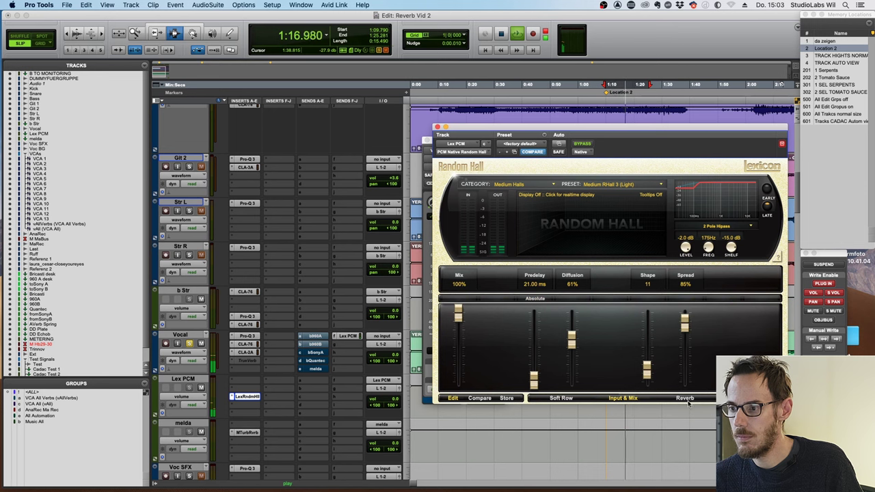
{"action": "left_click_drag", "start_coordinate": [647, 369], "coordinate": [648, 340]}
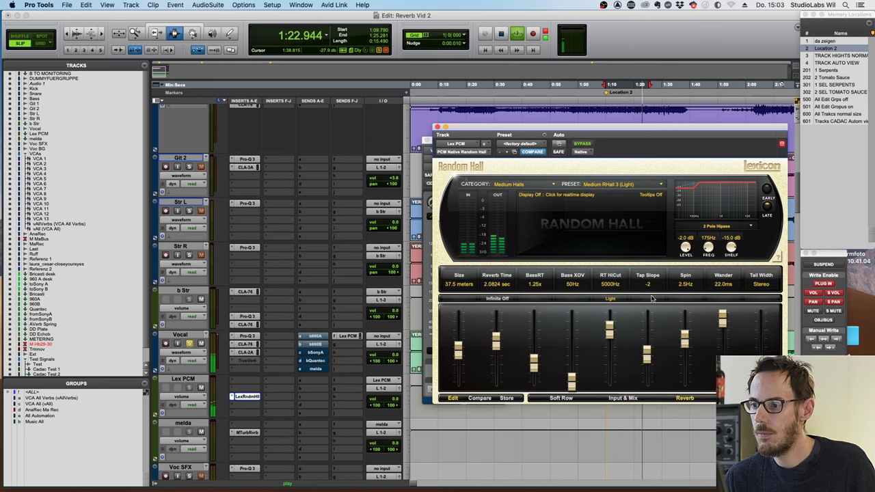
{"action": "left_click_drag", "start_coordinate": [646, 355], "coordinate": [645, 348]}
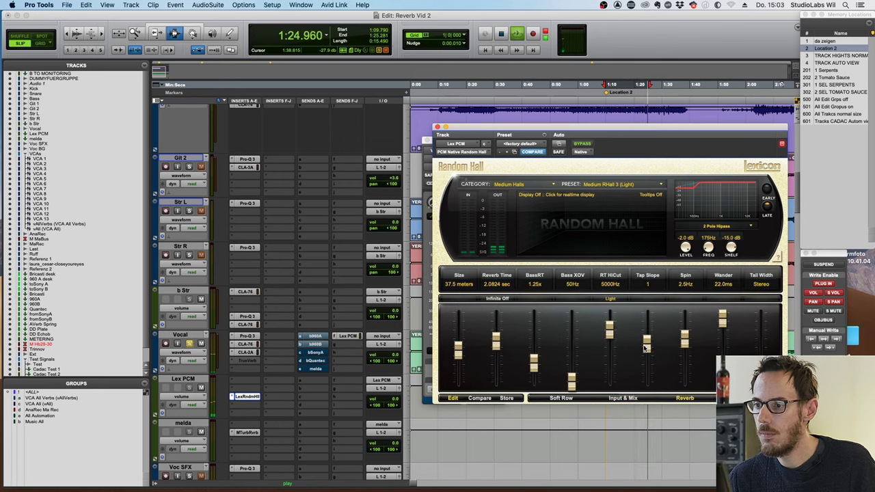
{"action": "mouse_move", "coordinate": [497, 340]}
{"action": "left_mouse_down"}
{"action": "mouse_move", "coordinate": [498, 348]}
{"action": "mouse_move", "coordinate": [459, 351]}
{"action": "mouse_move", "coordinate": [498, 341]}
{"action": "left_mouse_up"}
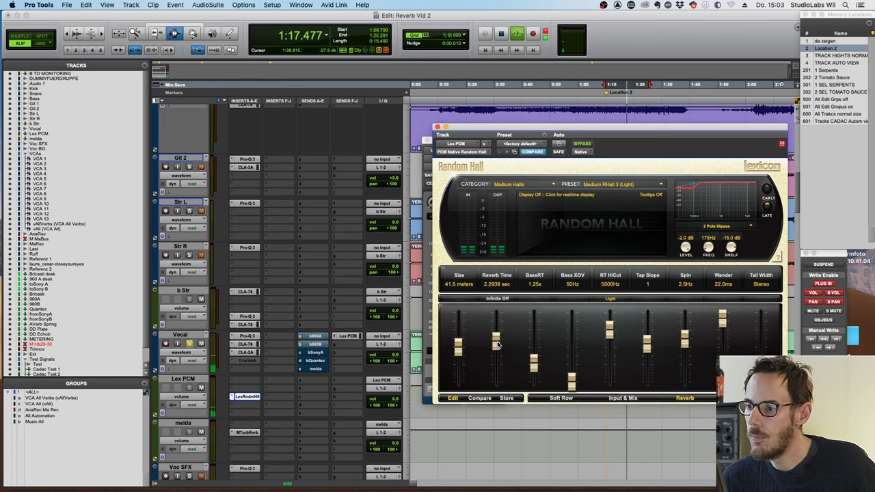
Set Random Hall's Predelay to 85 ms and Shape to 40, and stop playback
{"action": "left_click", "coordinate": [625, 399]}
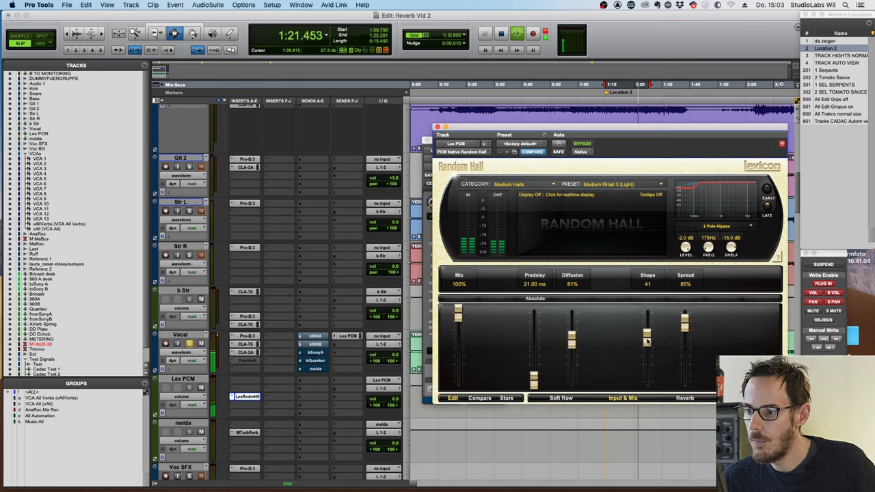
{"action": "left_click_drag", "start_coordinate": [534, 381], "coordinate": [534, 380]}
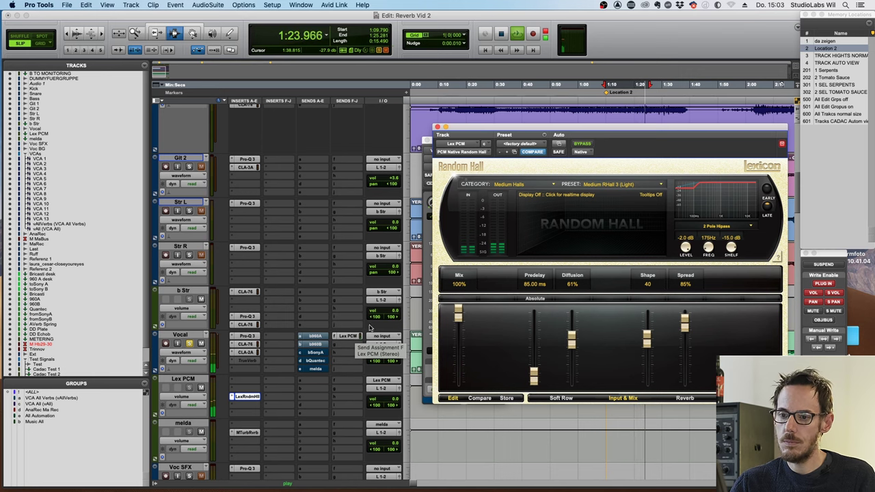
{"action": "key", "text": "space"}
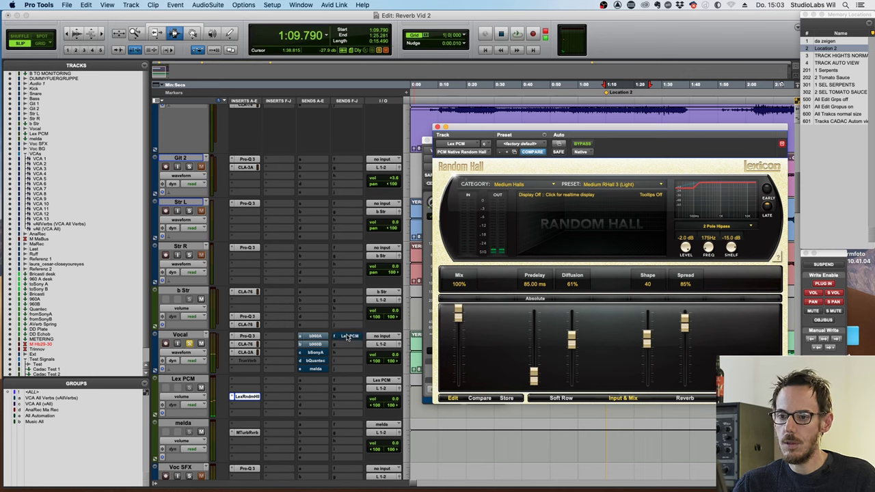
Audition the soloed vocal with the b960A send active instead of Lex PCM
{"action": "left_click", "coordinate": [315, 337]}
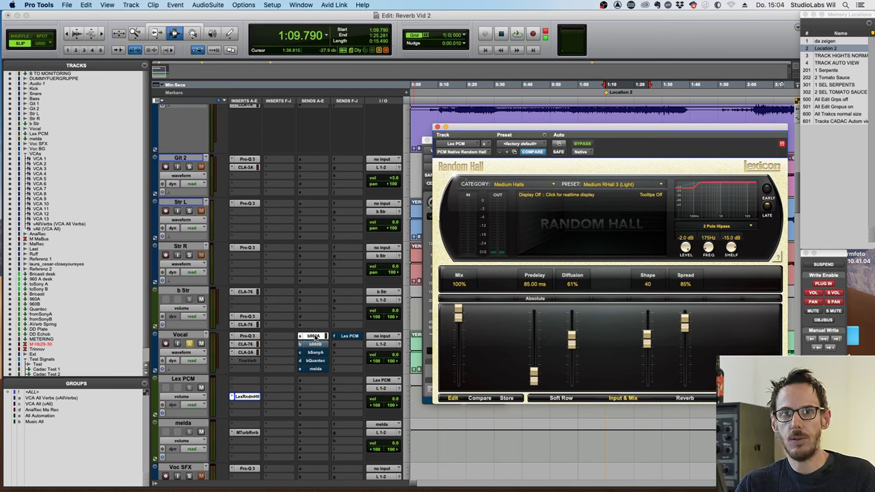
{"action": "key", "text": "space"}
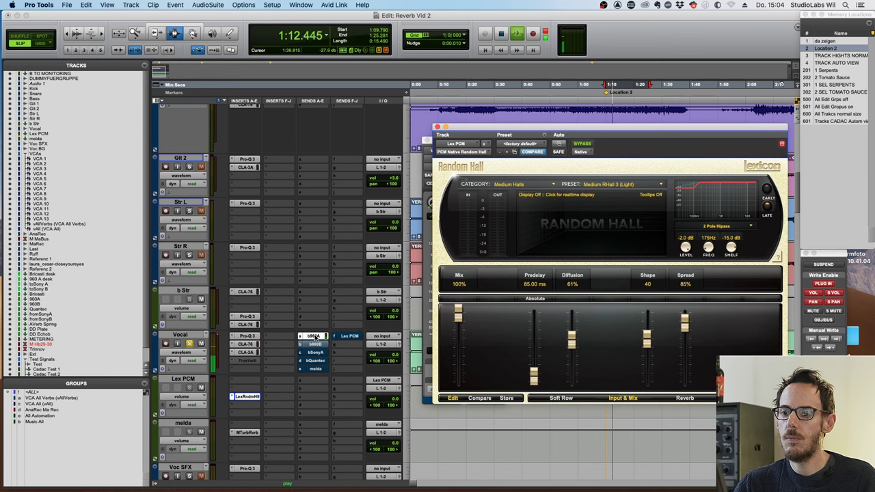
{"action": "key", "text": "space"}
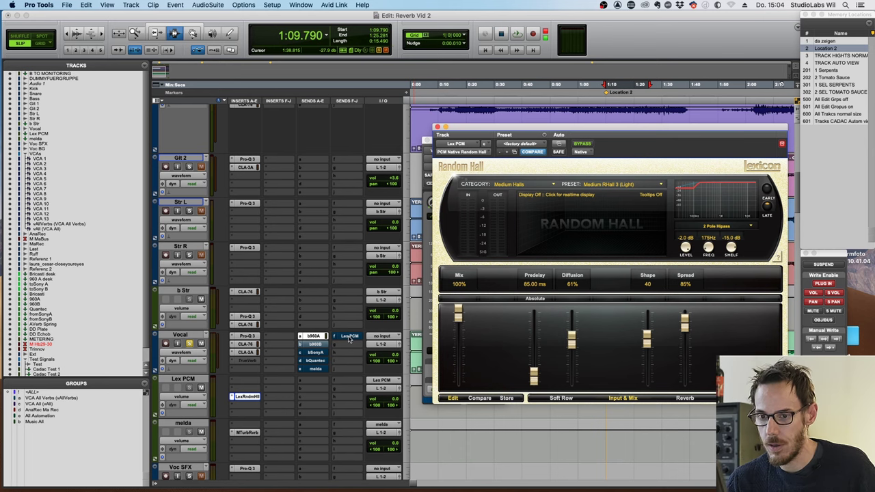
Lower RT HiCut to 3625 Hz in Random Hall's Reverb parameters on the Lex PCM track
{"action": "left_click", "coordinate": [244, 398]}
{"action": "left_click", "coordinate": [244, 398]}
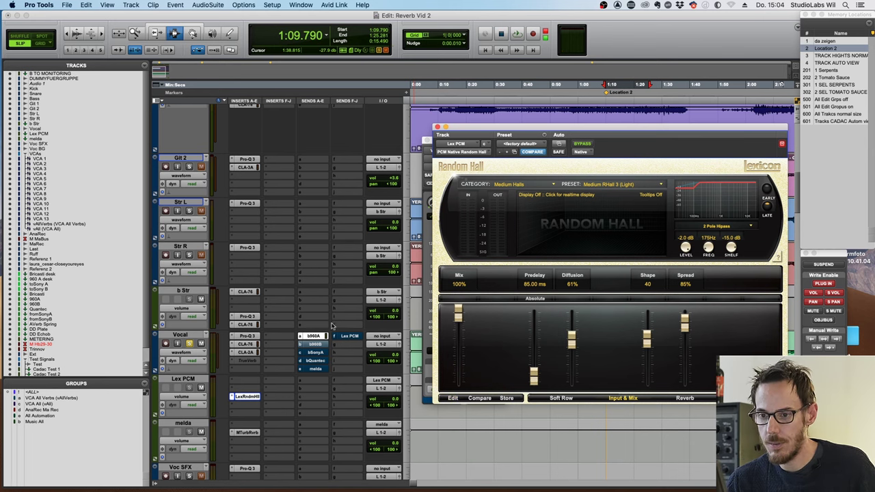
{"action": "left_click", "coordinate": [251, 398]}
{"action": "left_click", "coordinate": [251, 398]}
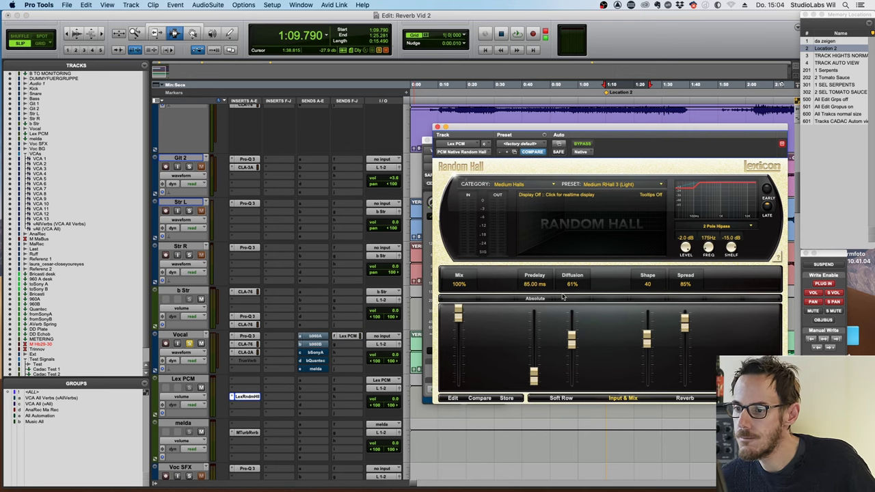
{"action": "left_click", "coordinate": [686, 399]}
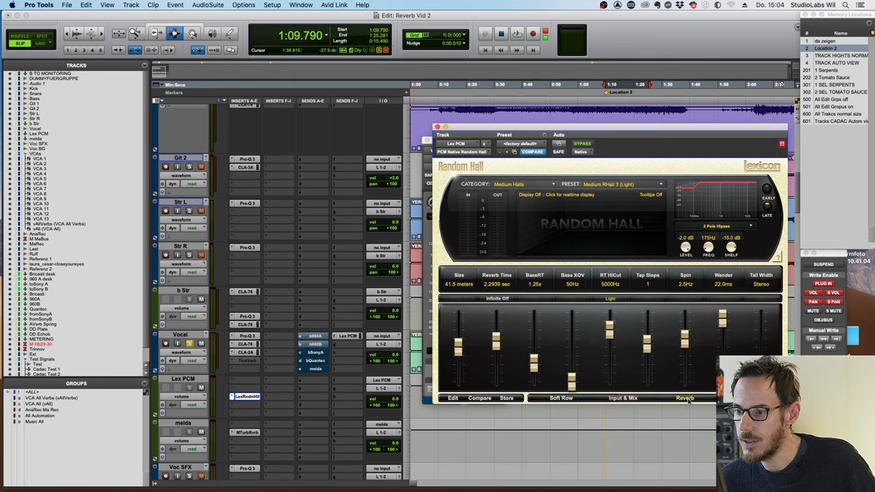
{"action": "left_click_drag", "start_coordinate": [609, 333], "coordinate": [610, 345]}
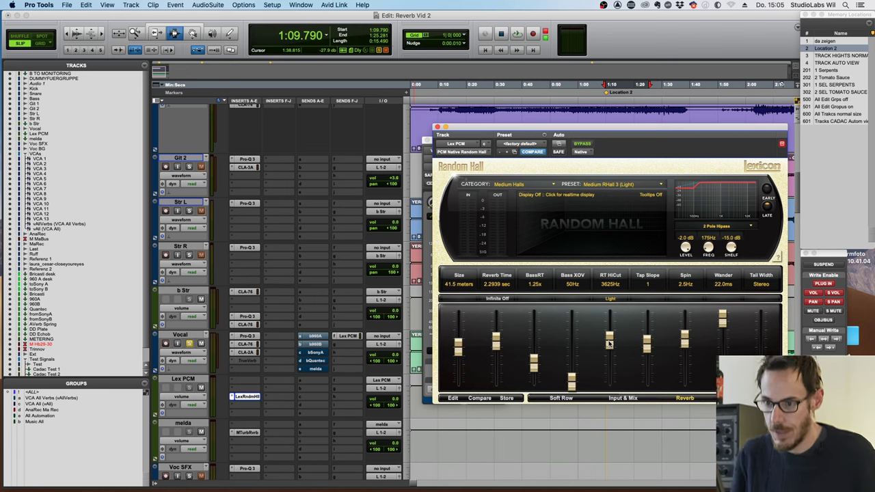
Compare the soloed vocal through Lex PCM and b960A, and set the b960A send level to -2.5 dB
{"action": "key", "text": "space"}
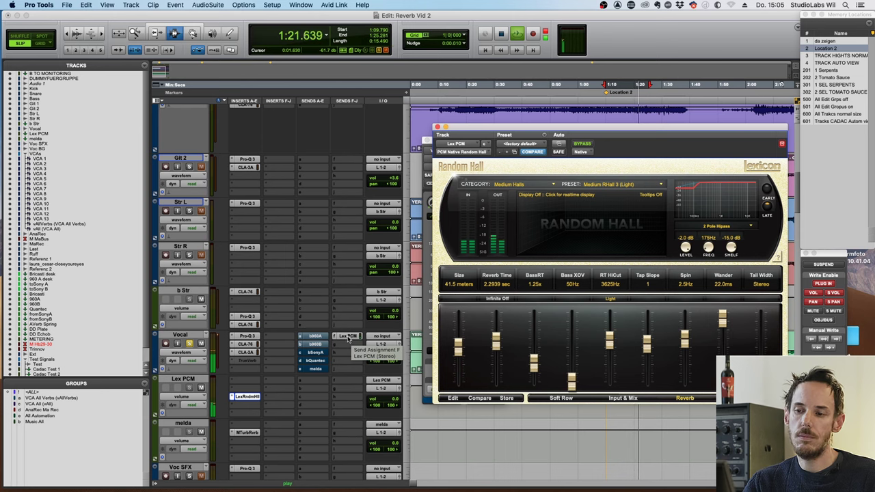
{"action": "key", "text": "space"}
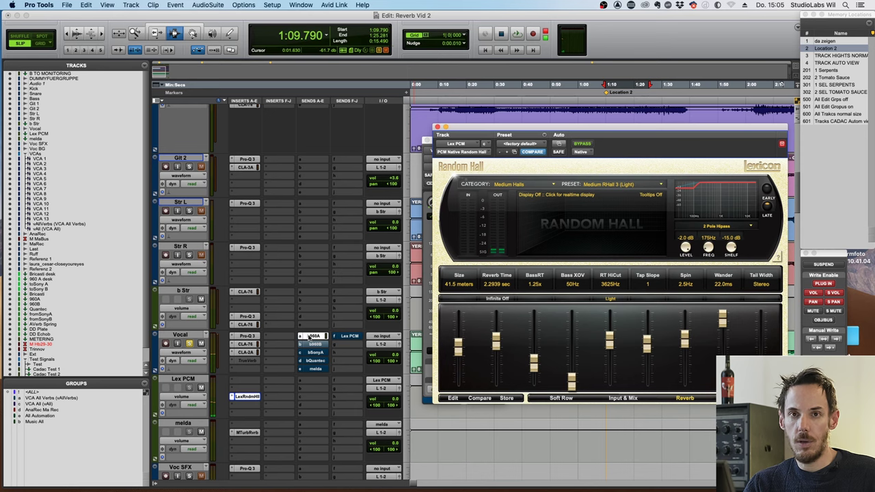
{"action": "key", "text": "space"}
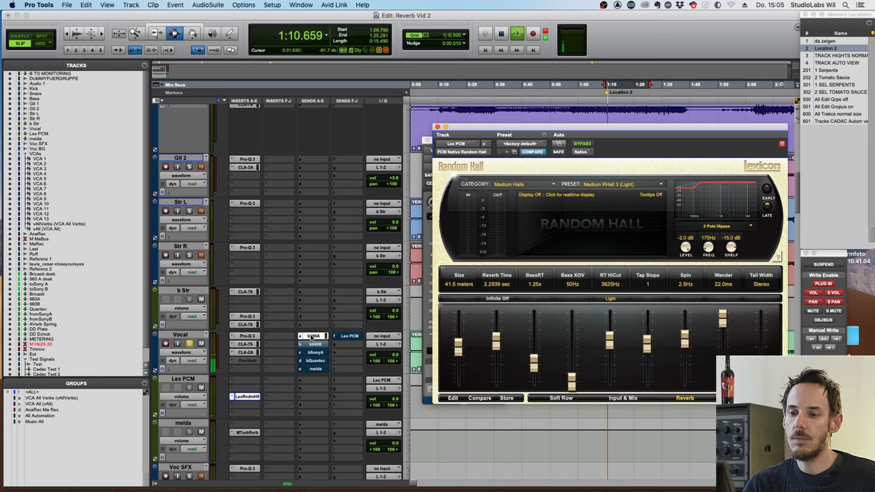
{"action": "left_click", "coordinate": [311, 338]}
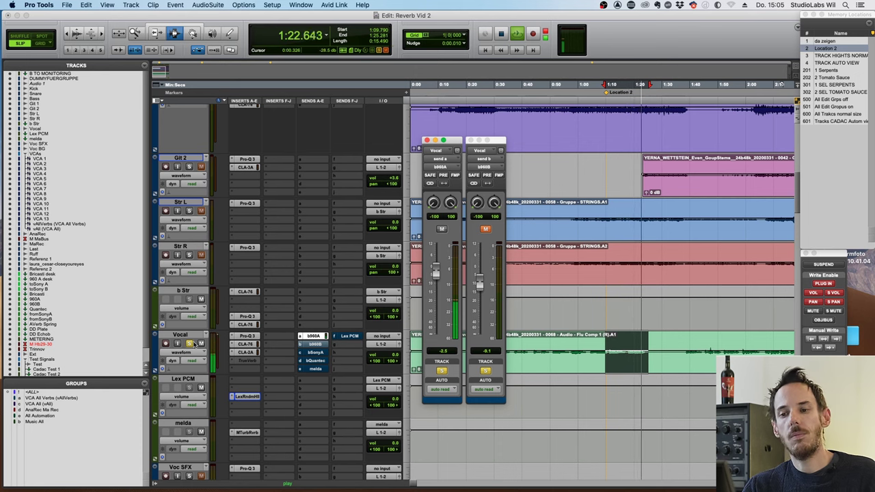
{"action": "key", "text": "space"}
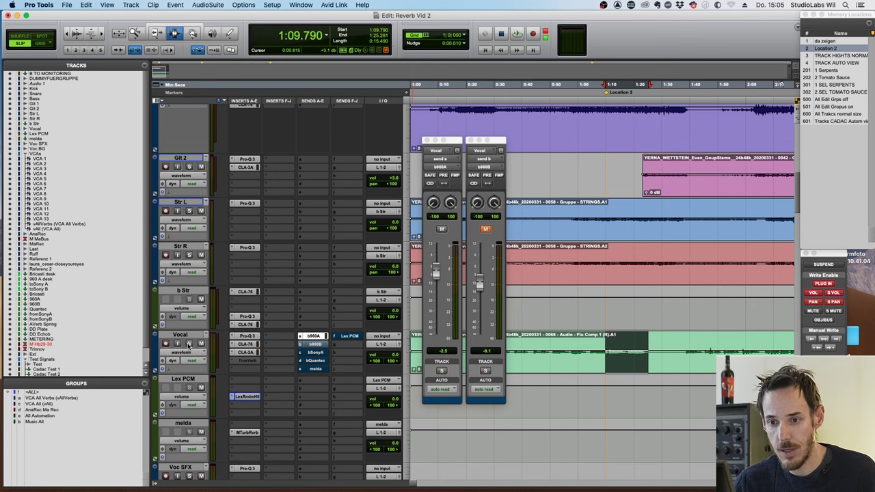
Compare the vocal's b960A and Lex PCM sends within the full mix and open the Lex PCM send fader
{"action": "key", "text": "space"}
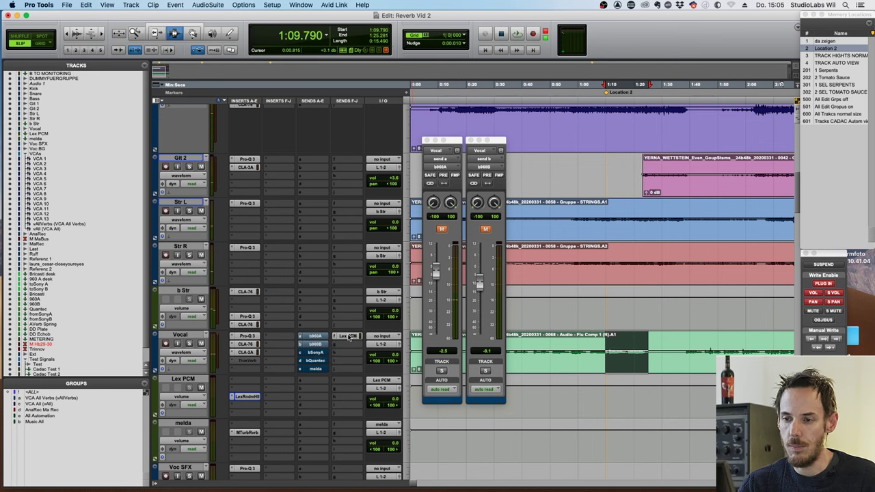
{"action": "key", "text": "space"}
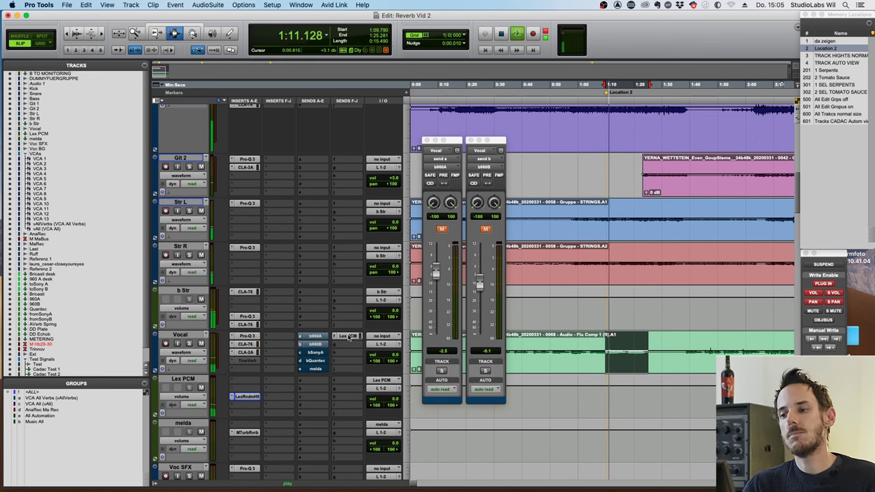
{"action": "left_click", "coordinate": [348, 337]}
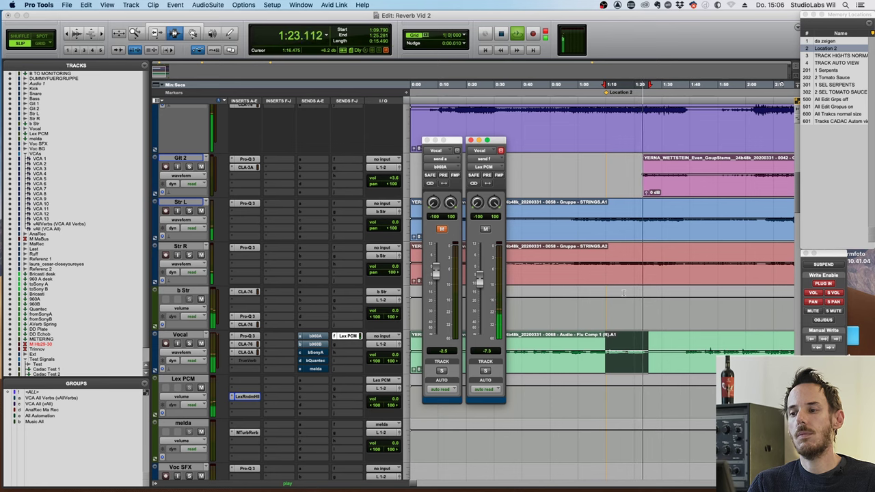
{"action": "key", "text": "space"}
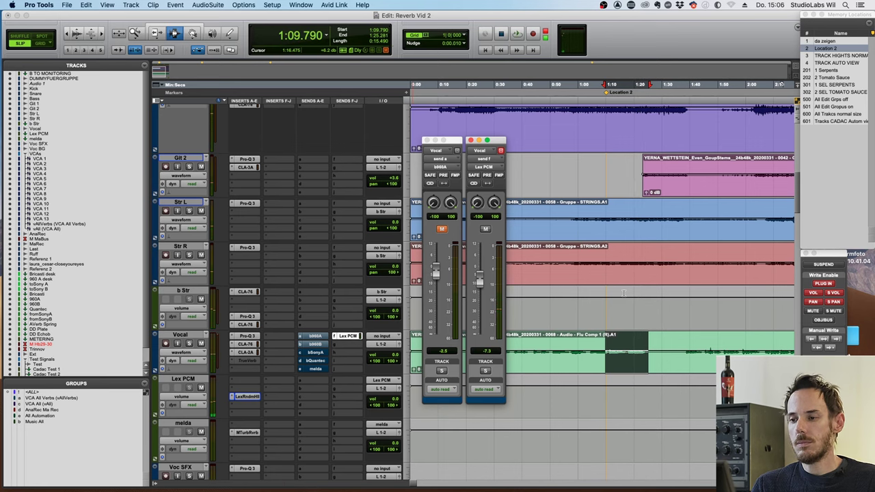
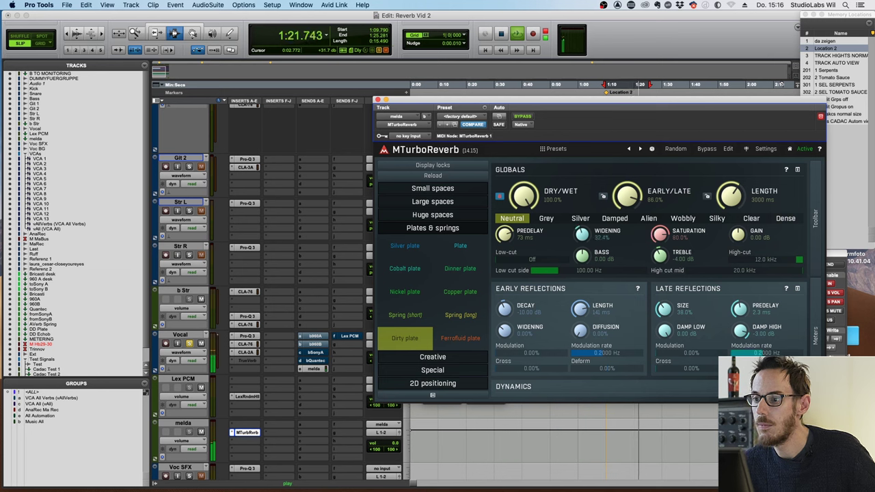
Lower MTurboReverb's Bass to -4.22 dB on the melda track and stop playback
{"action": "left_click_drag", "start_coordinate": [581, 253], "coordinate": [582, 249]}
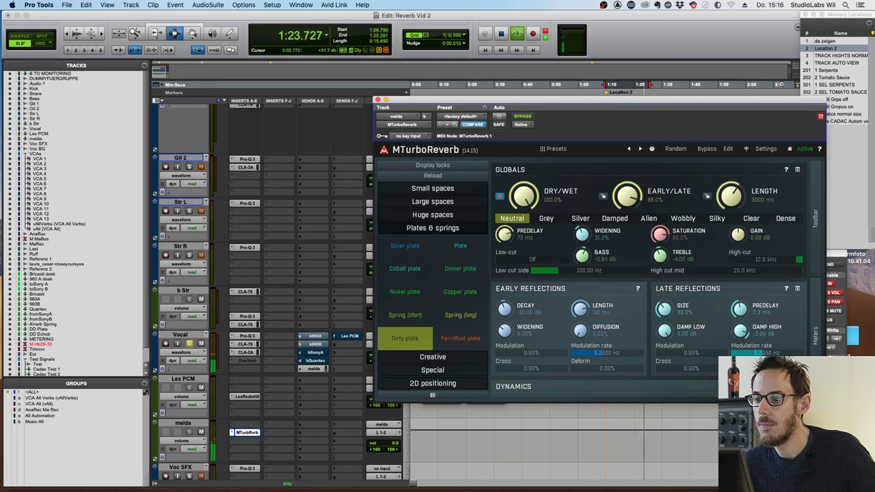
{"action": "key", "text": "space"}
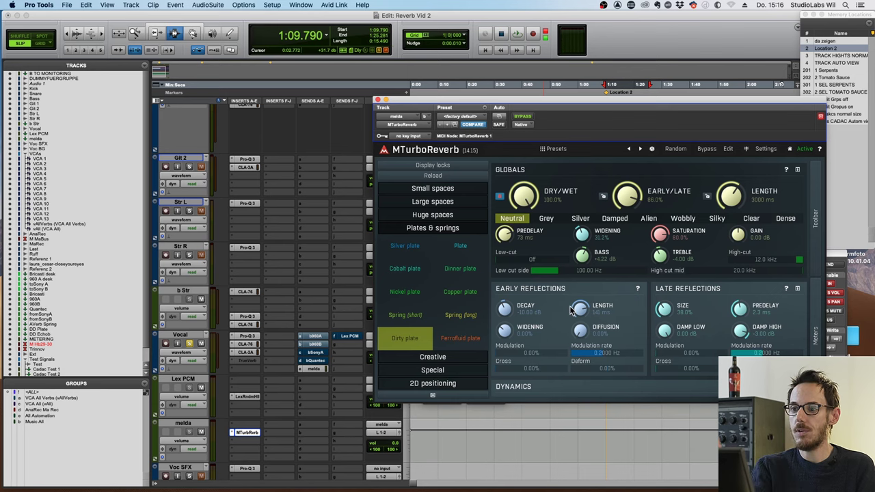
Examine MTurboReverb's detailed edit view with its early reflections, and return to the simple view
{"action": "left_click", "coordinate": [728, 150]}
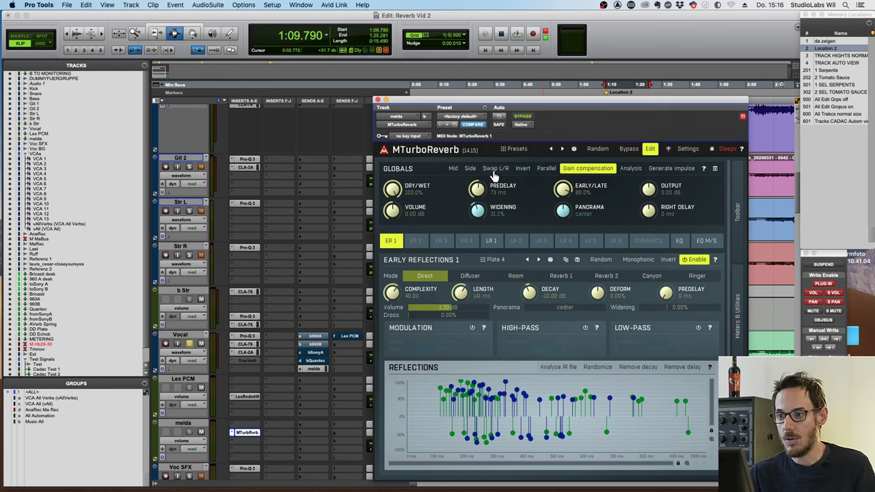
{"action": "left_click", "coordinate": [649, 150]}
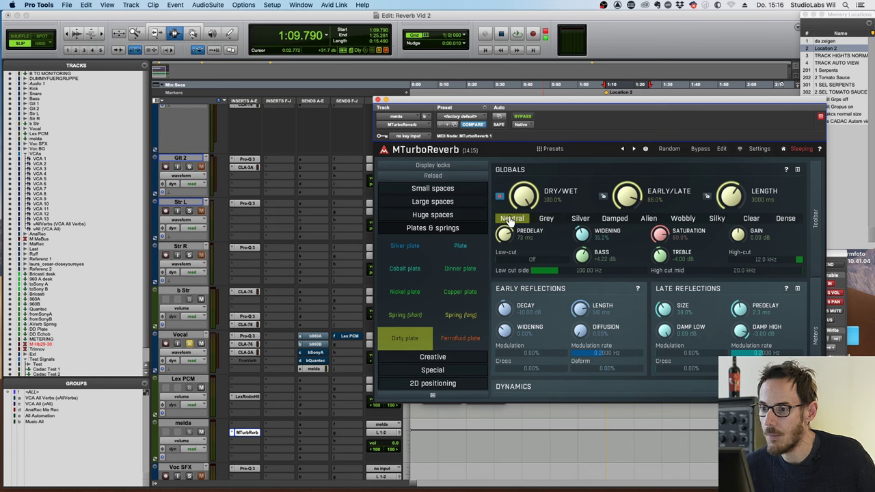
Step MTurboReverb's global character through Grey, Silver and Damped to Alien
{"action": "left_click", "coordinate": [546, 219]}
{"action": "left_click", "coordinate": [580, 219]}
{"action": "left_click", "coordinate": [615, 219]}
{"action": "left_click", "coordinate": [649, 218]}
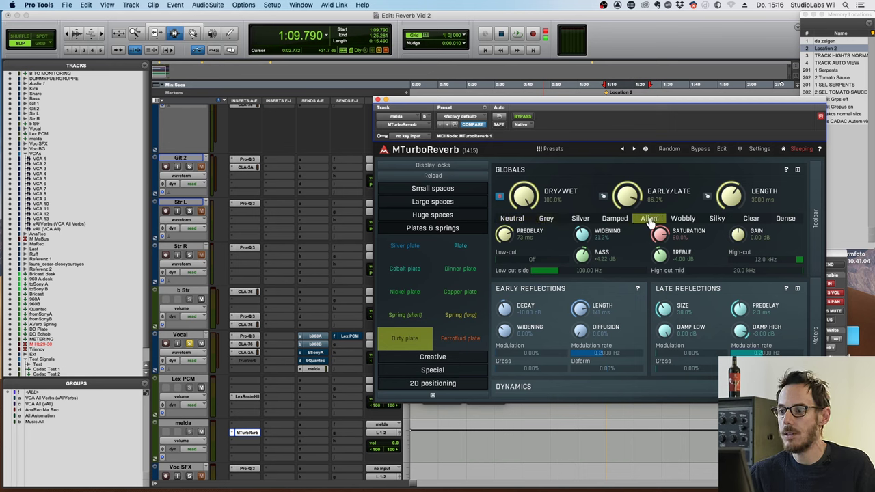
Audition MTurboReverb's Neutral and Dense global characters on the soloed vocal
{"action": "left_click", "coordinate": [512, 219]}
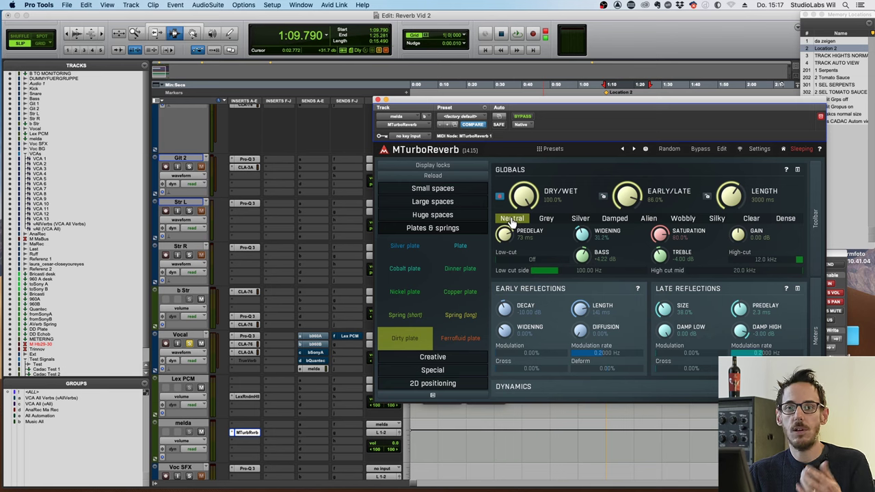
{"action": "key", "text": "space"}
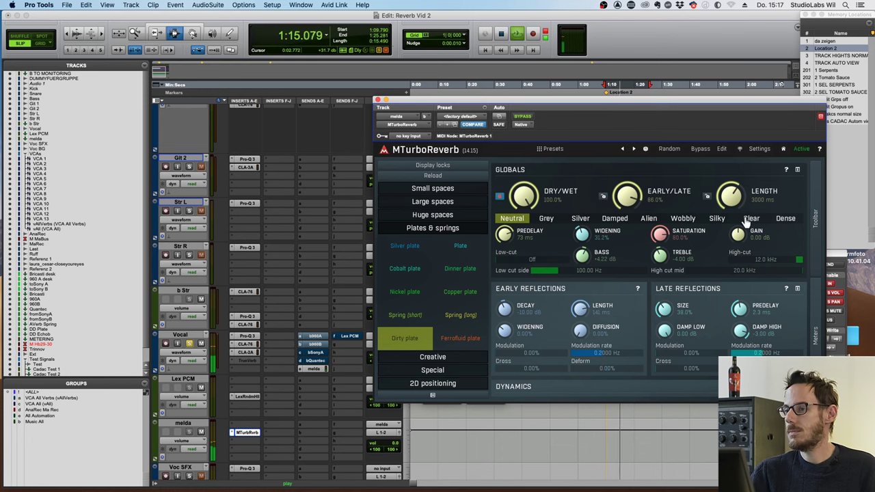
{"action": "key", "text": "space"}
{"action": "left_click", "coordinate": [786, 219]}
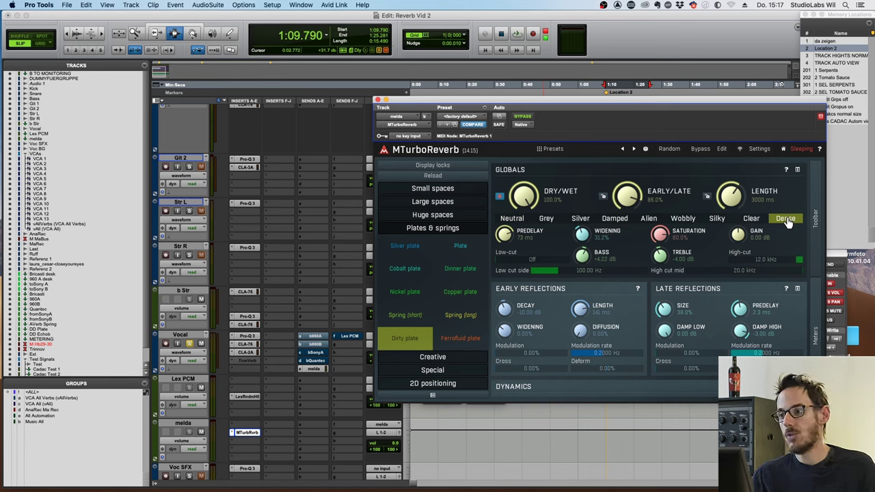
{"action": "key", "text": "space"}
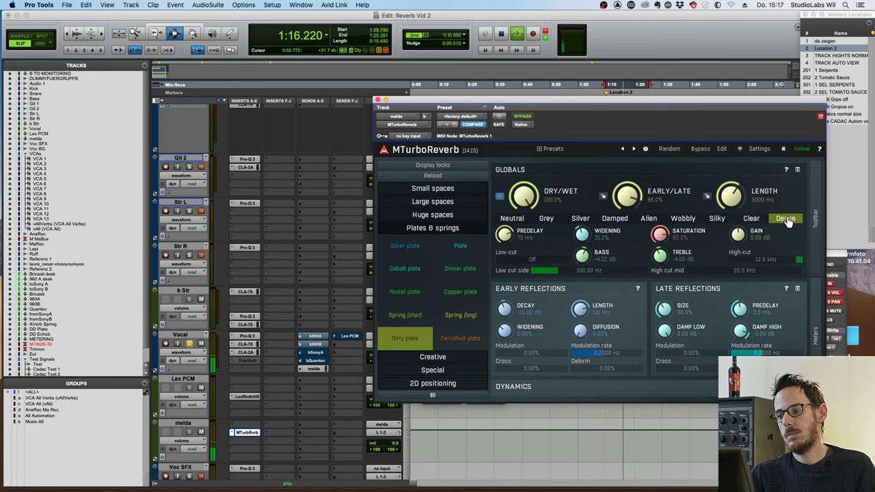
{"action": "key", "text": "space"}
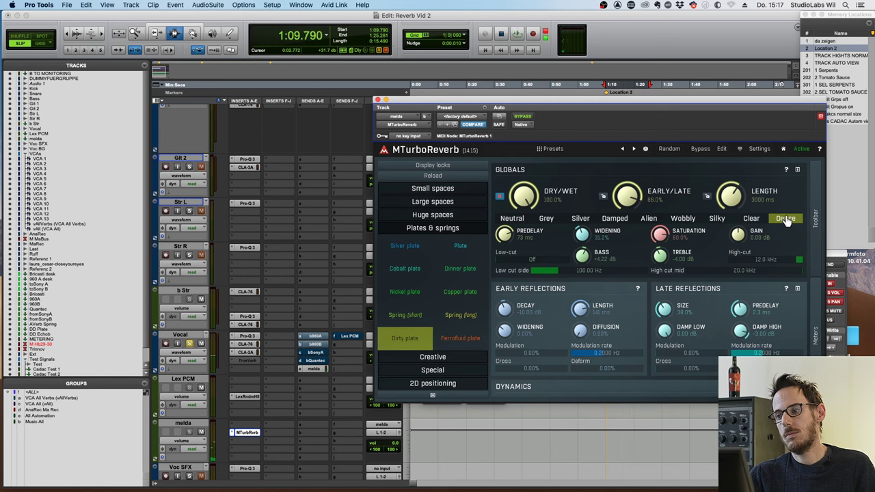
Audition MTurboReverb's Silky character, step through Grey and Silver, and set the global character to Dense
{"action": "left_click", "coordinate": [716, 220]}
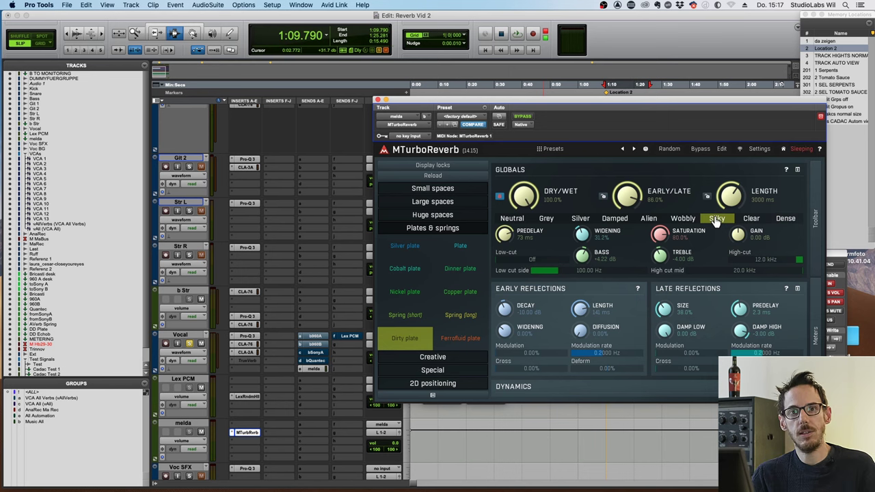
{"action": "key", "text": "space"}
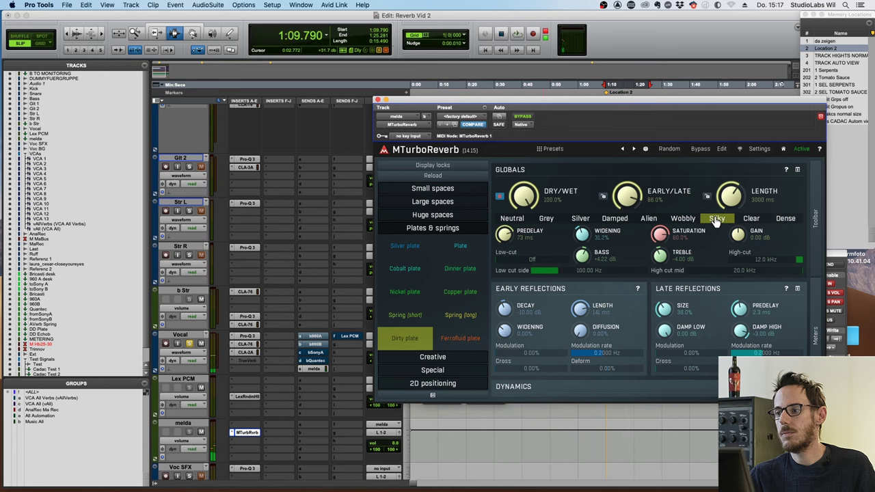
{"action": "left_click", "coordinate": [545, 220]}
{"action": "left_click", "coordinate": [581, 220]}
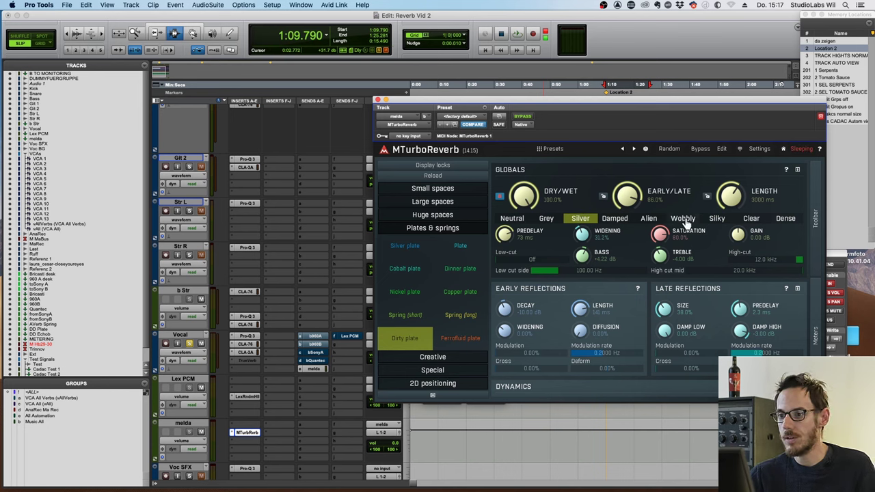
{"action": "left_click", "coordinate": [787, 220]}
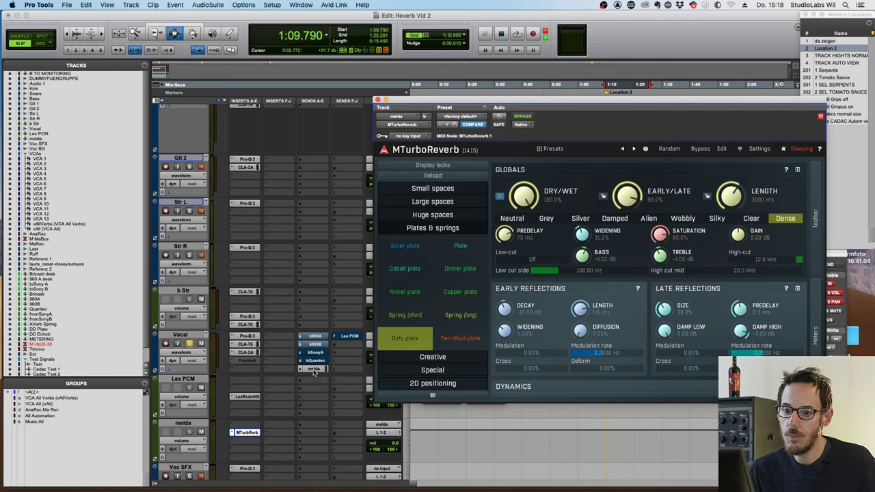
Play the soloed vocal through its melda send and lower the melda track's volume slightly
{"action": "key", "text": "space"}
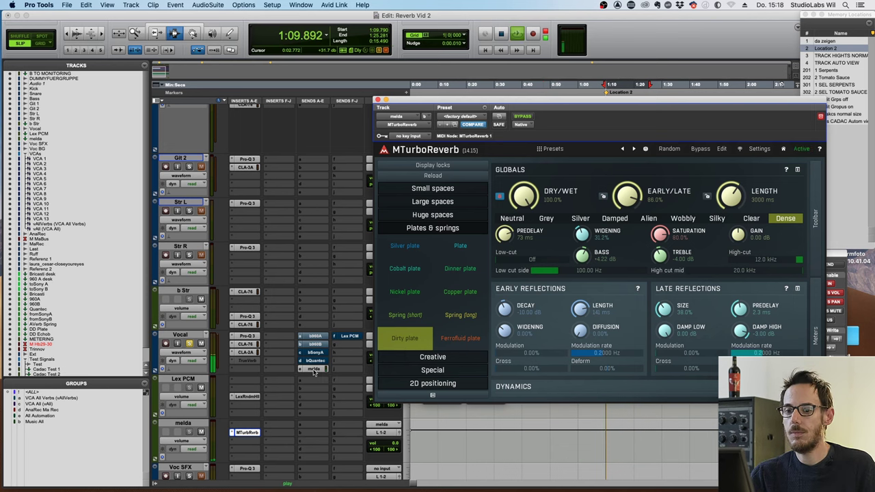
{"action": "key", "text": "space"}
{"action": "left_click", "coordinate": [190, 343]}
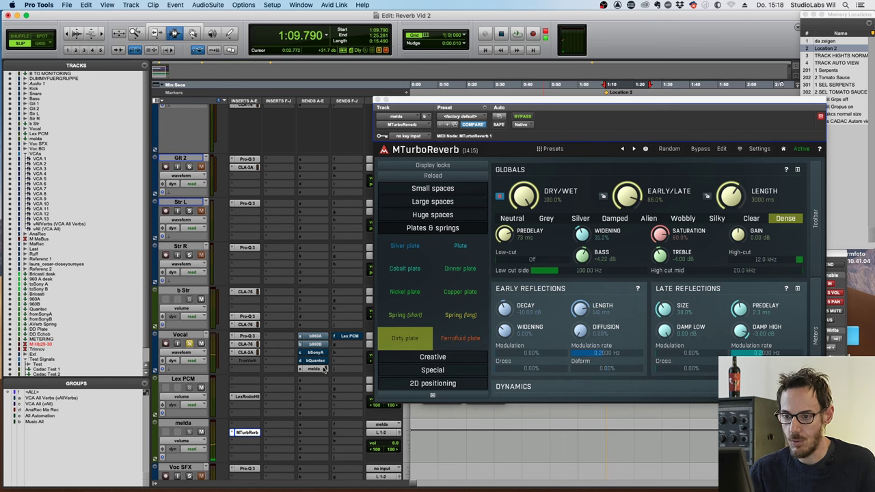
{"action": "key", "text": "space"}
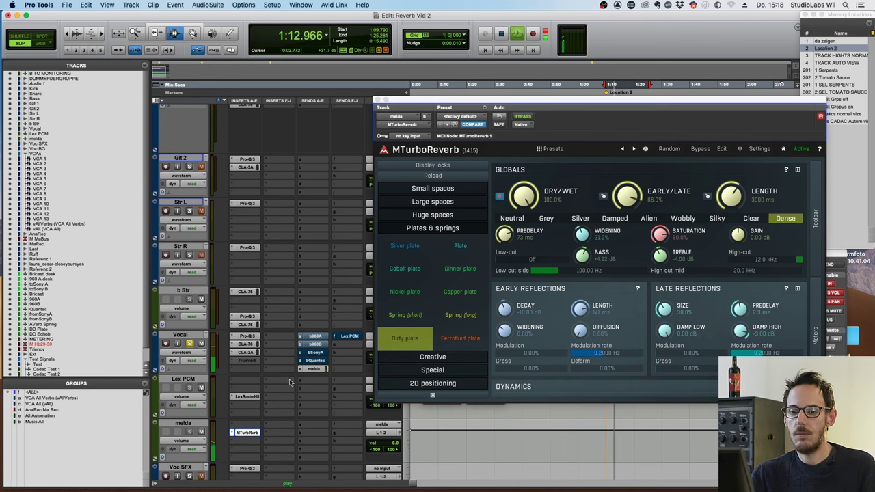
{"action": "left_click_drag", "start_coordinate": [392, 443], "coordinate": [392, 447]}
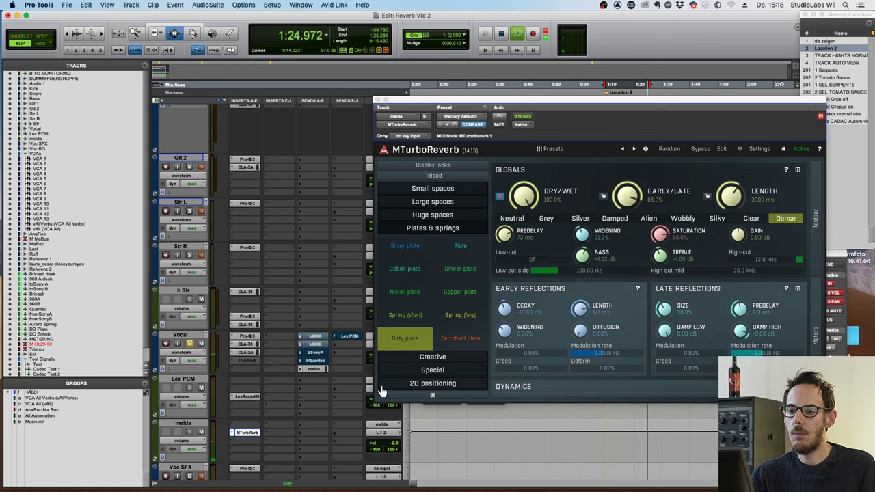
{"action": "key", "text": "space"}
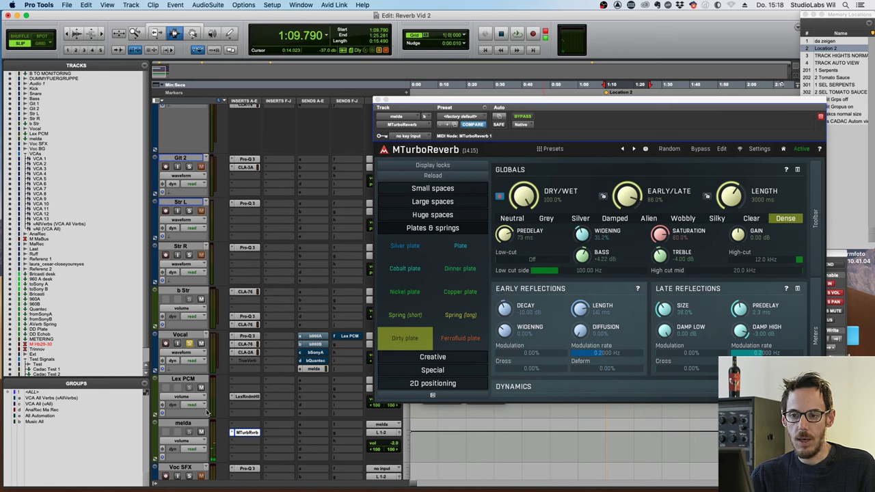
Set the vocal's b960B send level to -5.2 dB while playing the soloed vocal
{"action": "key", "text": "space"}
{"action": "left_click", "coordinate": [315, 344]}
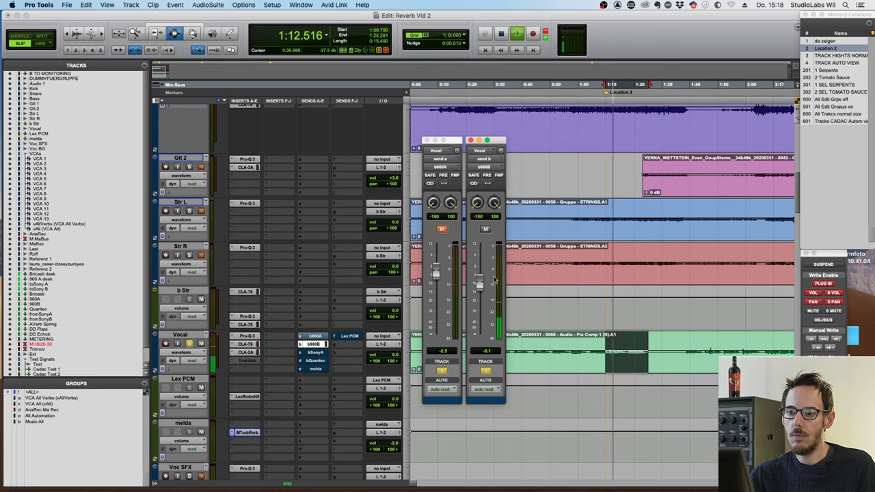
{"action": "left_click_drag", "start_coordinate": [481, 281], "coordinate": [480, 277]}
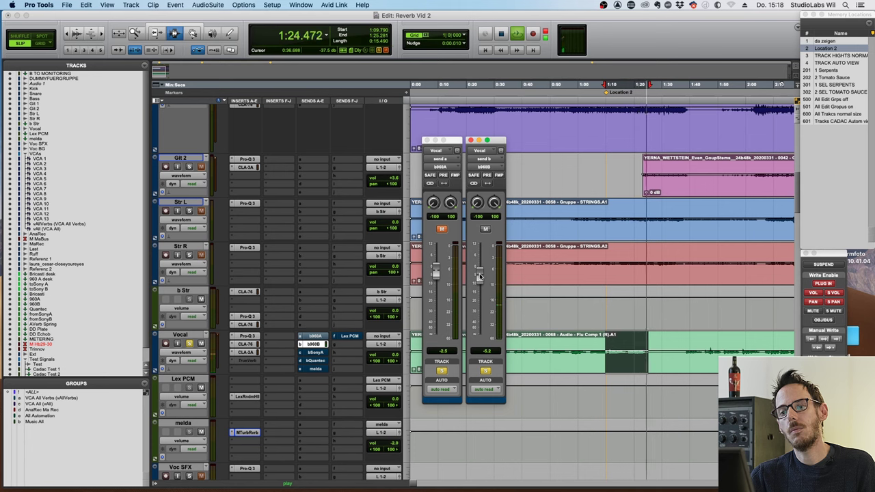
{"action": "key", "text": "space"}
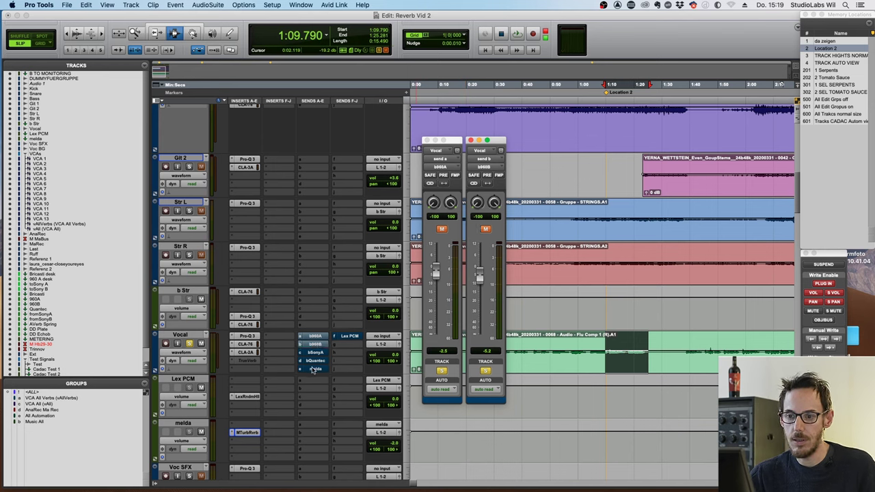
Play the soloed vocal through the melda send and open that send's fader
{"action": "key", "text": "space"}
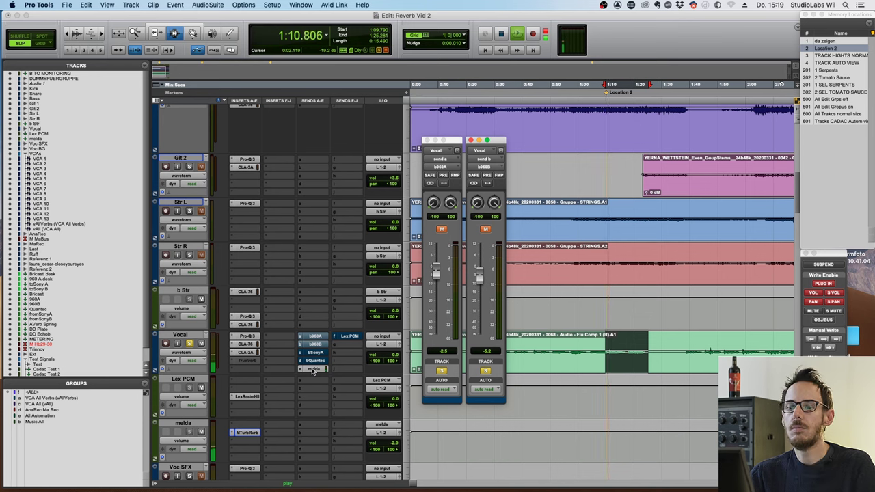
{"action": "left_click", "coordinate": [313, 370]}
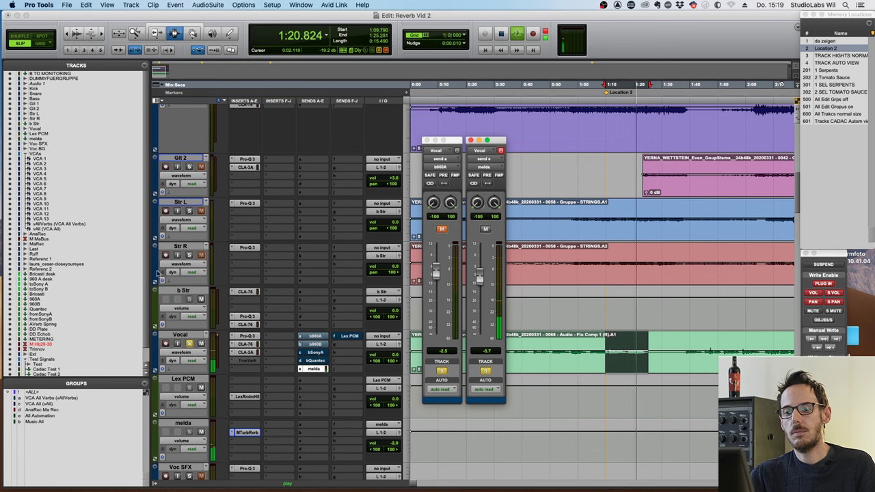
{"action": "key", "text": "space"}
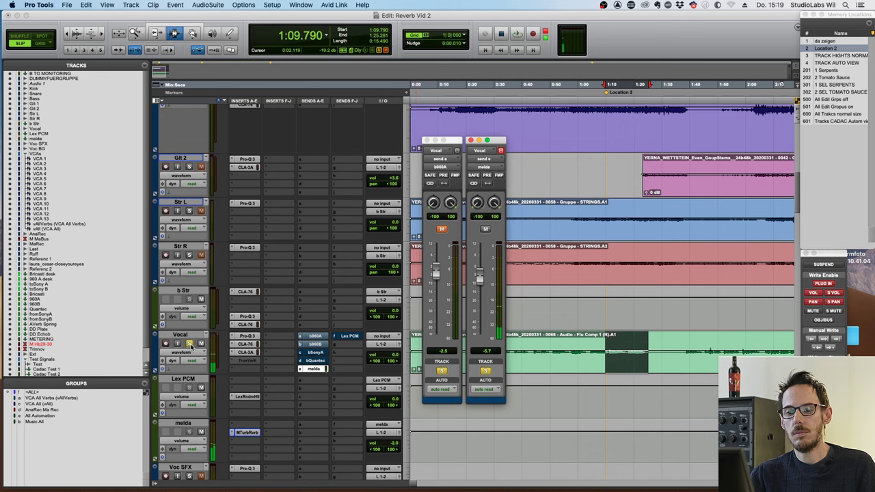
Unsolo the vocal and set its melda send level to -5.9 dB while playing the full mix
{"action": "left_click", "coordinate": [191, 344]}
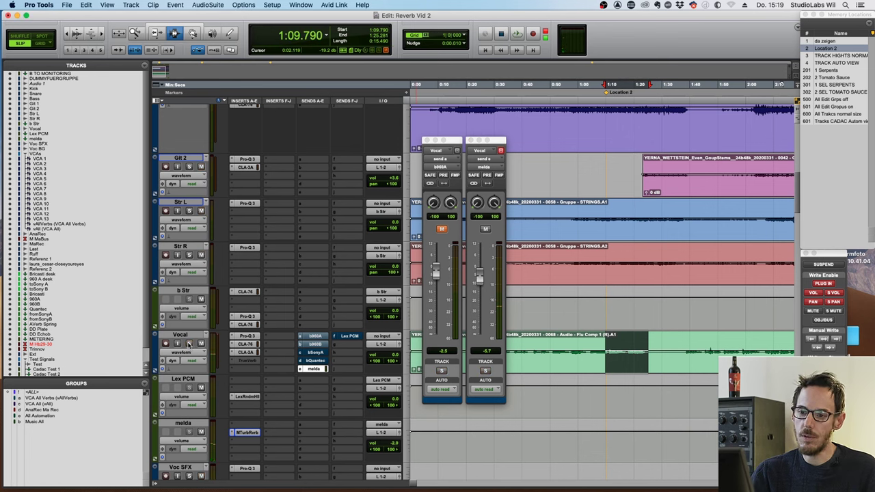
{"action": "key", "text": "space"}
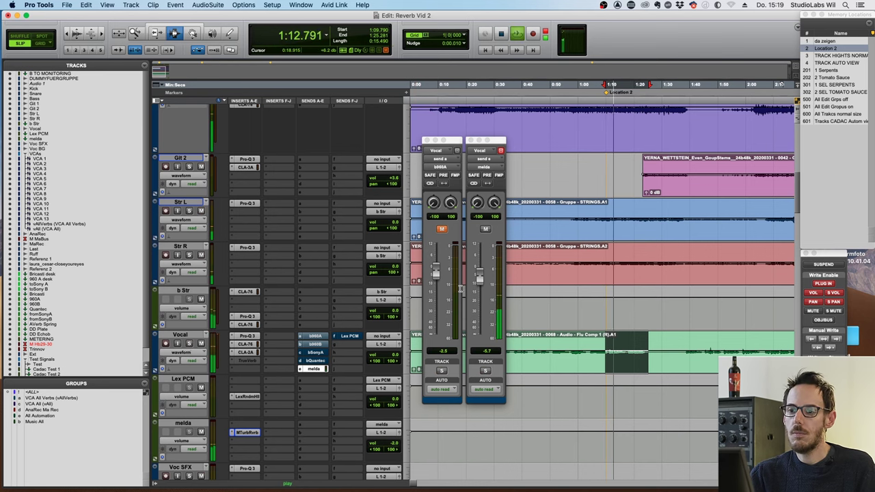
{"action": "left_click_drag", "start_coordinate": [479, 279], "coordinate": [480, 282]}
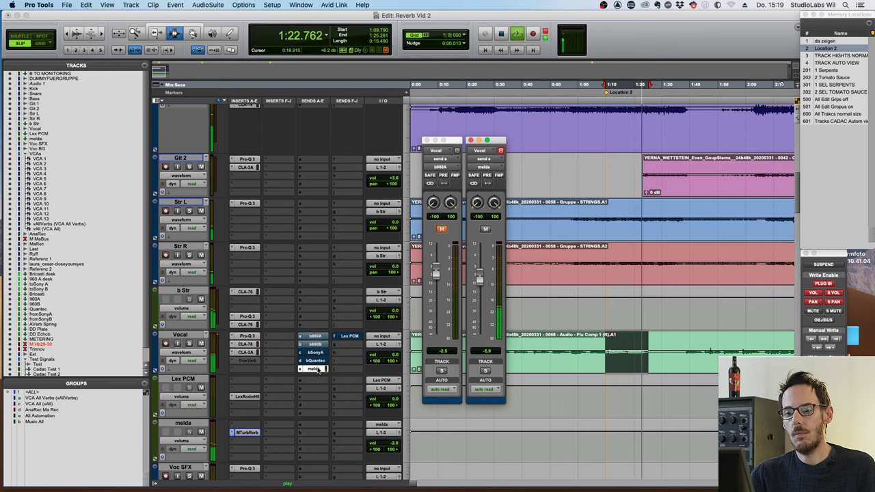
{"action": "key", "text": "space"}
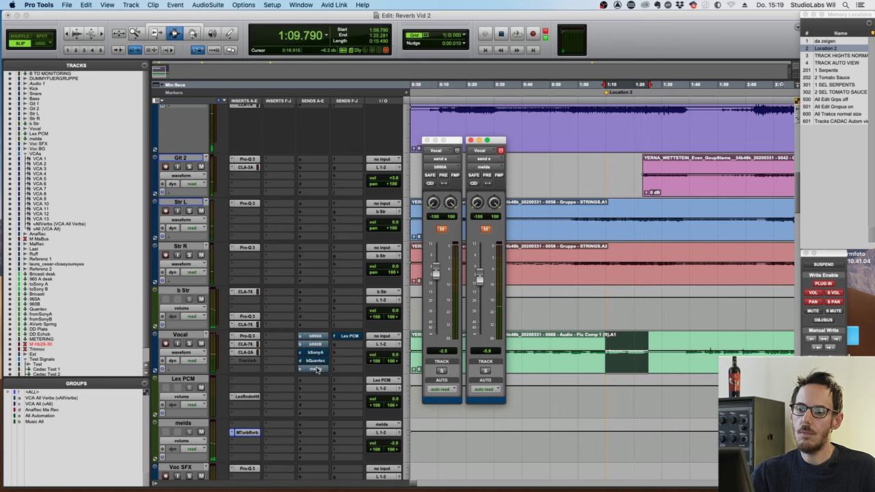
Play the full mix with the vocal's b960B send, open its send fader, and mute the send after stopping
{"action": "key", "text": "space"}
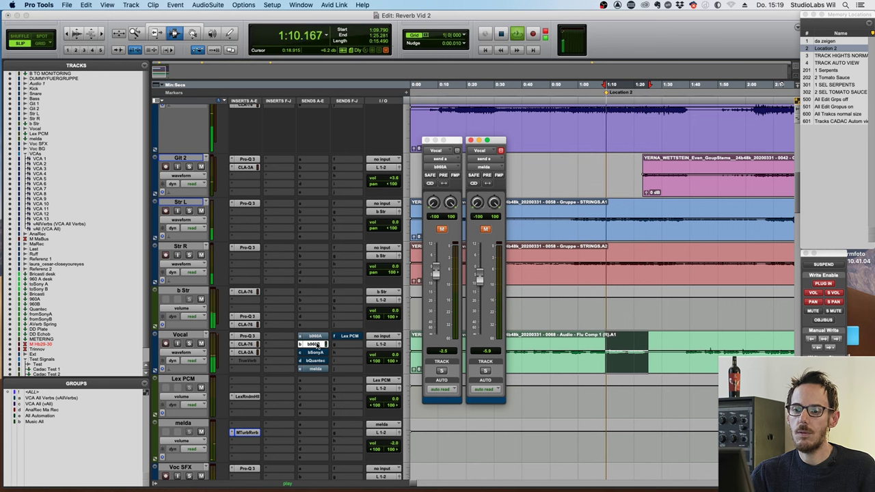
{"action": "left_click", "coordinate": [314, 345]}
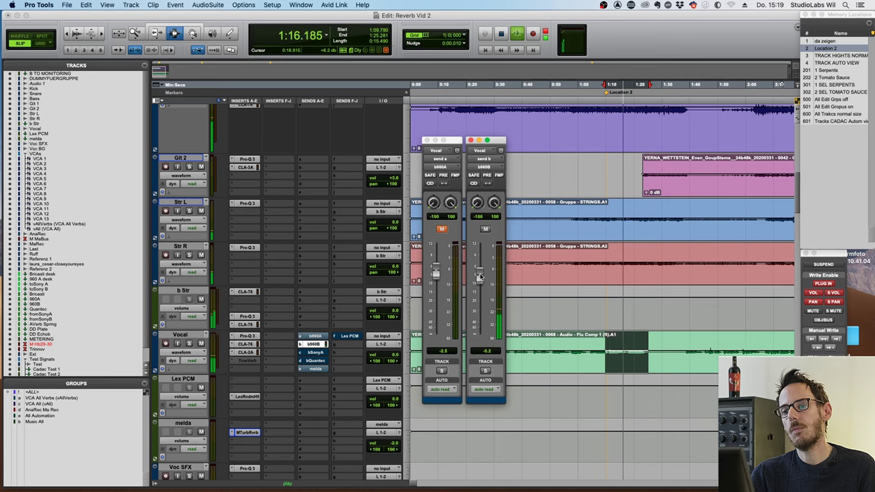
{"action": "key", "text": "space"}
{"action": "left_click", "coordinate": [316, 344], "text": "ctrl+super"}
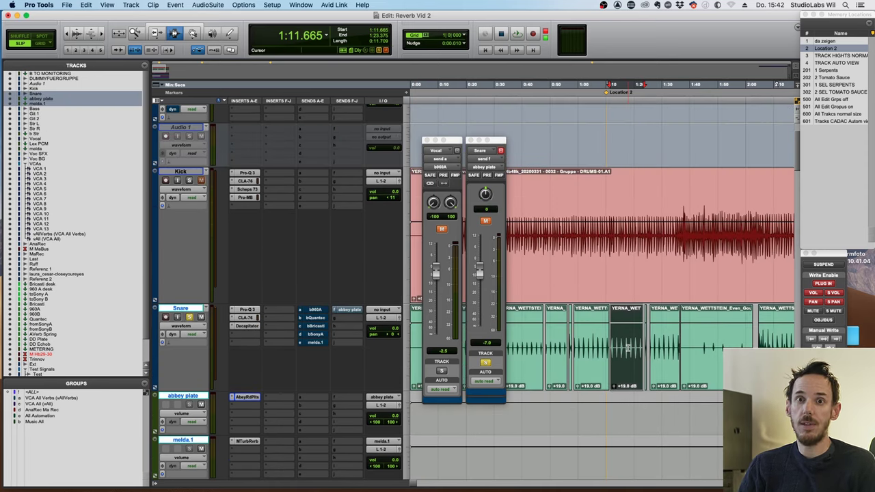
Audition the soloed snare first dry and again through its b960A send
{"action": "key", "text": "space"}
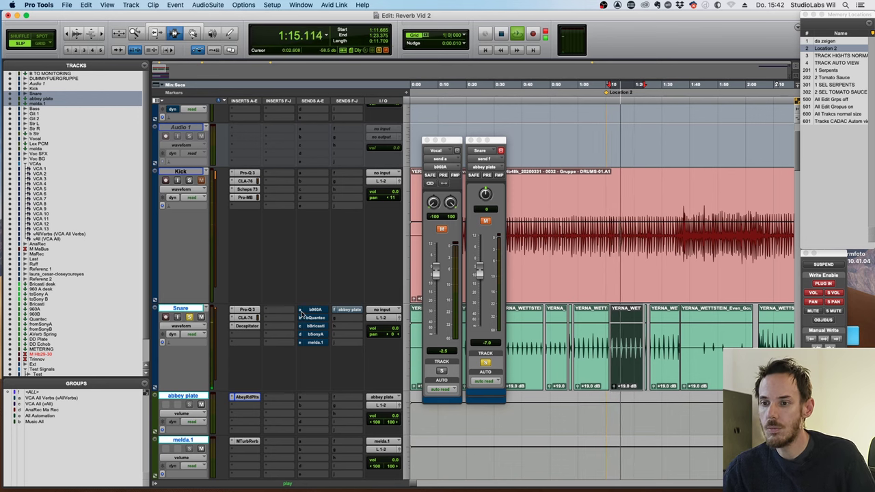
{"action": "key", "text": "space"}
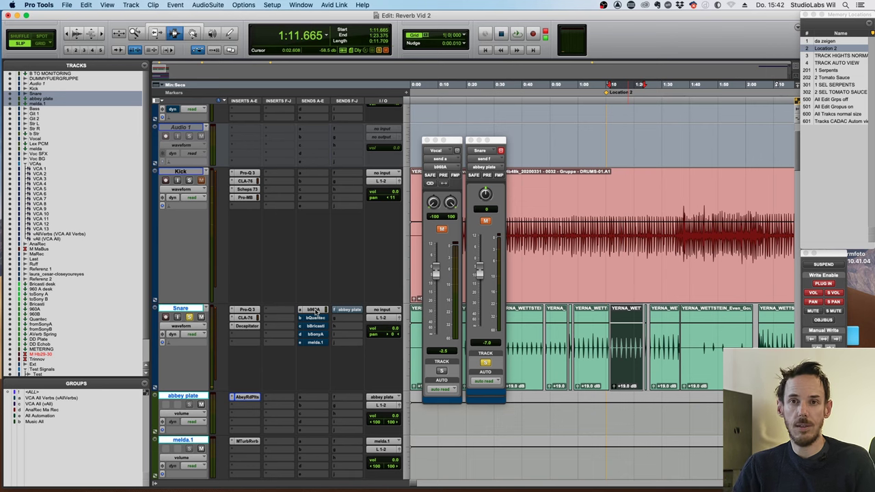
{"action": "key", "text": "space"}
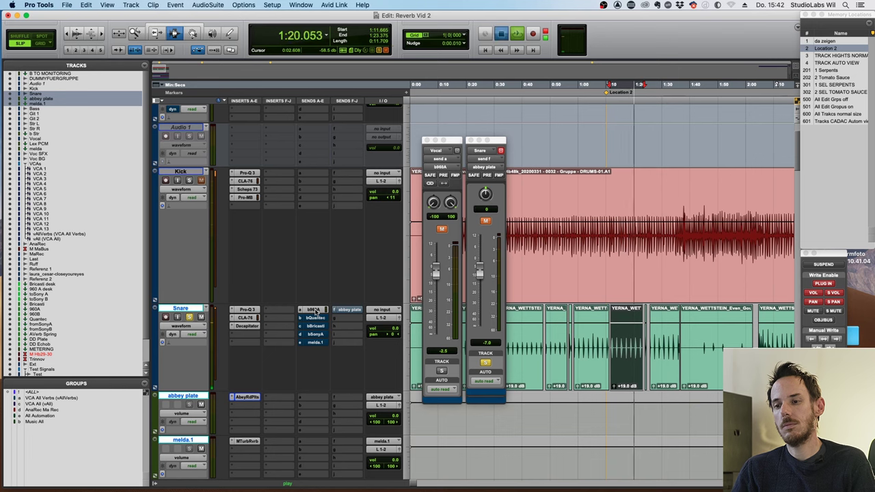
{"action": "key", "text": "space"}
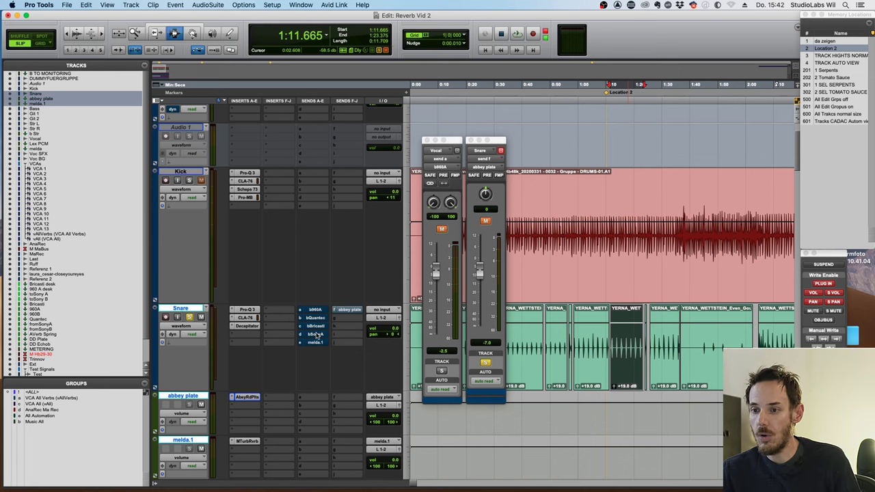
Play the soloed snare through its bBricasti send and set that send level to -10.2 dB
{"action": "key", "text": "space"}
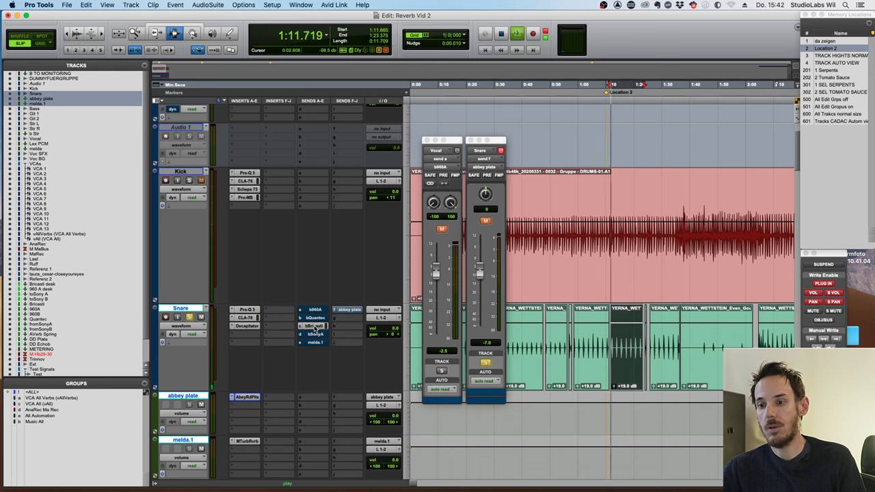
{"action": "left_click", "coordinate": [314, 327]}
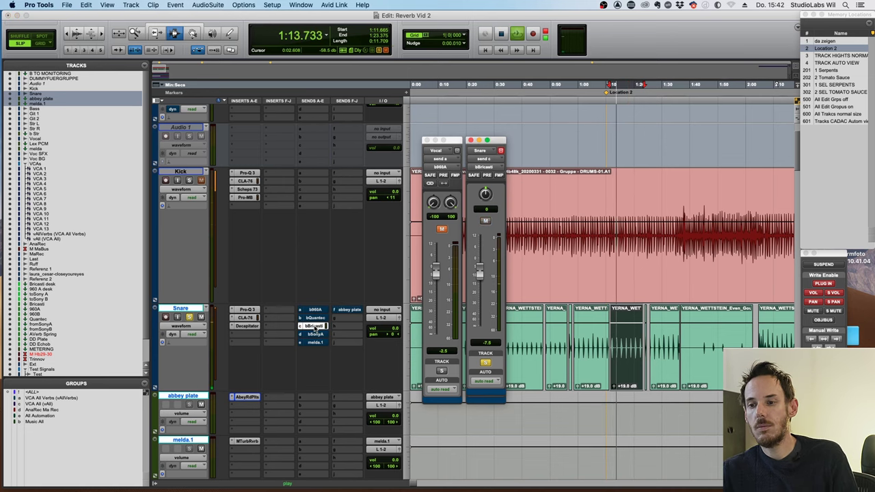
{"action": "left_click_drag", "start_coordinate": [483, 271], "coordinate": [479, 277]}
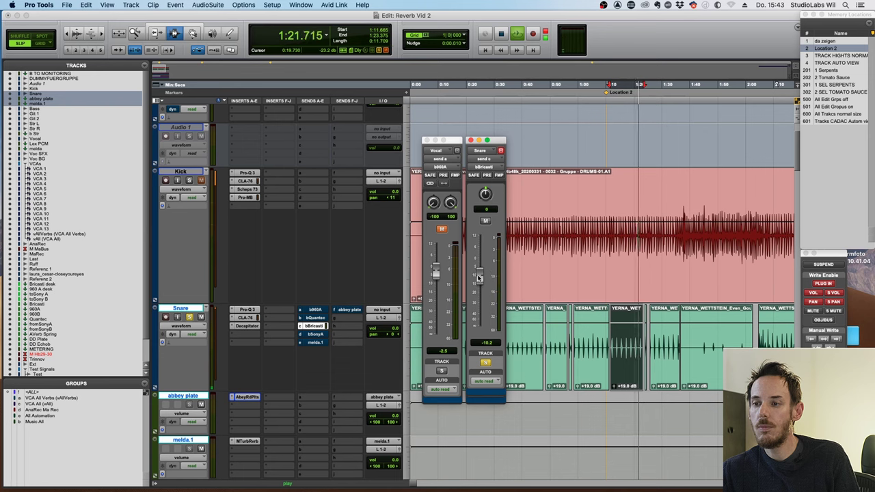
{"action": "key", "text": "space"}
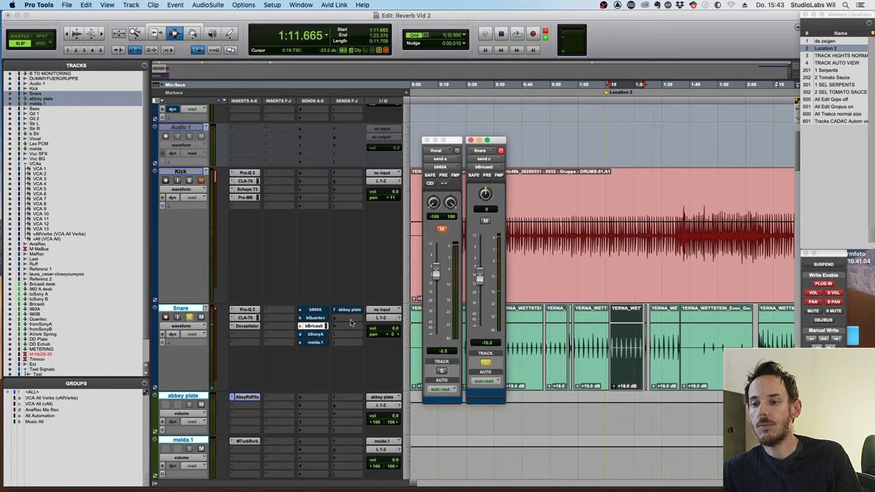
Mute the snare's bBricasti send and audition the soloed snare through its bQuantec send
{"action": "left_click", "coordinate": [317, 327], "text": "ctrl+super"}
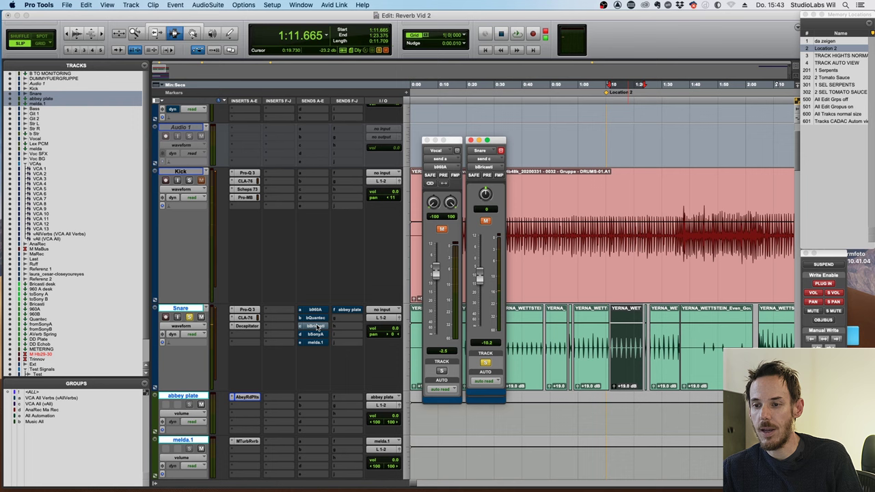
{"action": "left_click", "coordinate": [315, 319]}
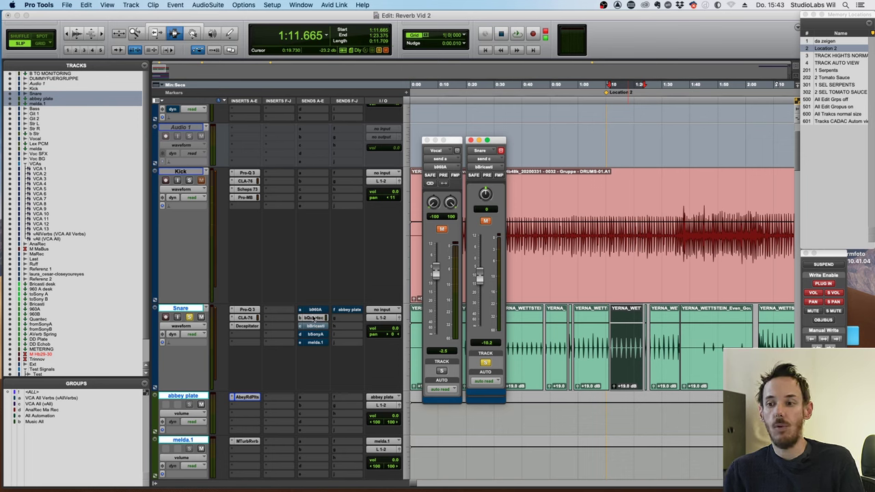
{"action": "key", "text": "space"}
{"action": "left_click", "coordinate": [315, 319]}
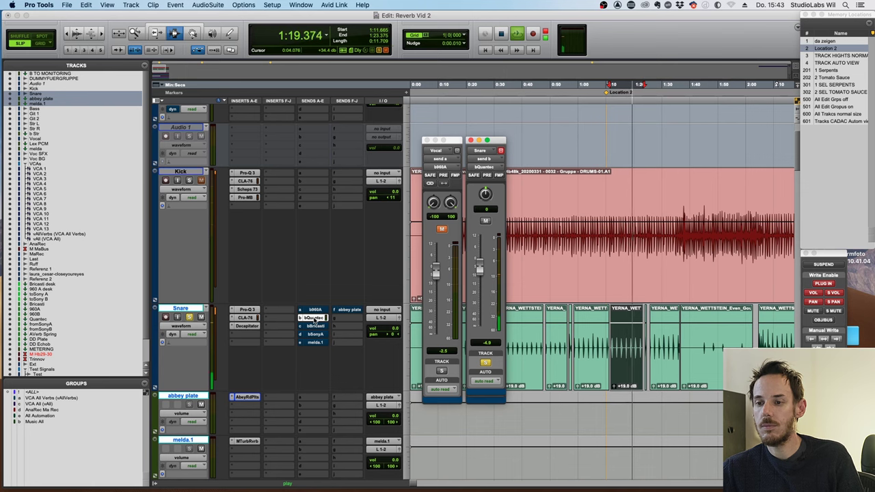
{"action": "key", "text": "space"}
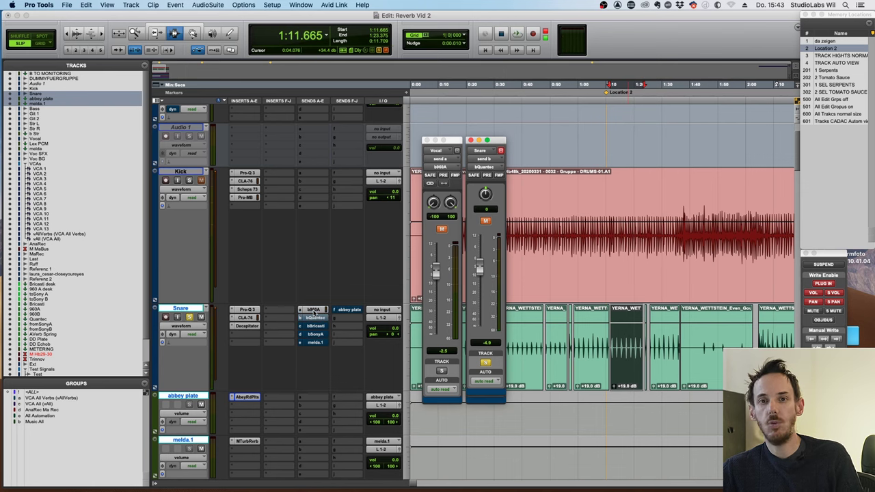
Play the soloed snare through its b960A send, set that send level to -4.1 dB, and replay the passage
{"action": "key", "text": "space"}
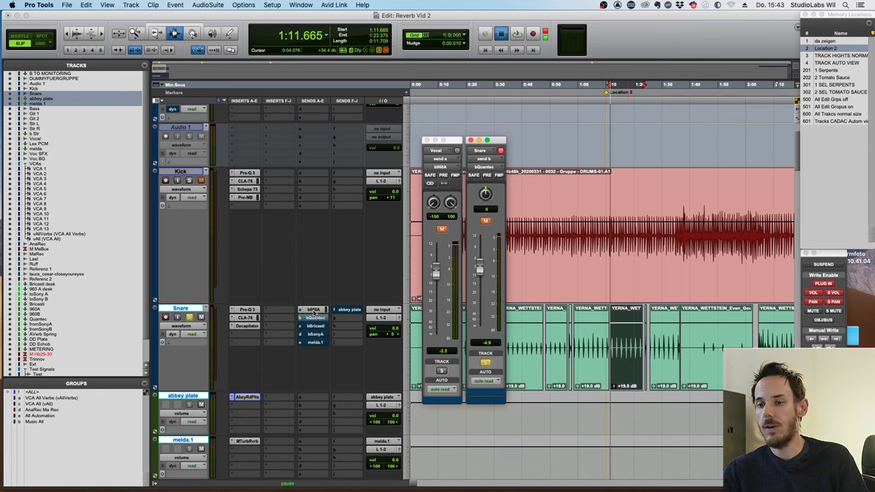
{"action": "left_click", "coordinate": [313, 311]}
{"action": "left_click_drag", "start_coordinate": [480, 274], "coordinate": [478, 266]}
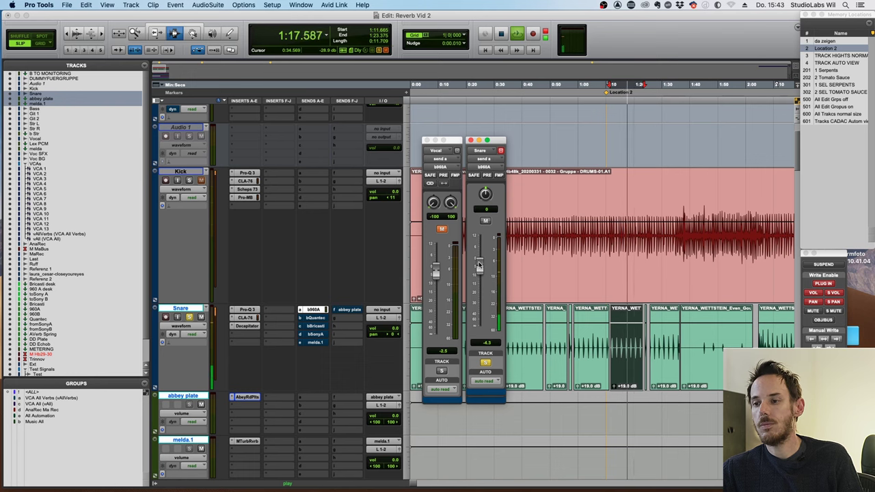
{"action": "key", "text": "space"}
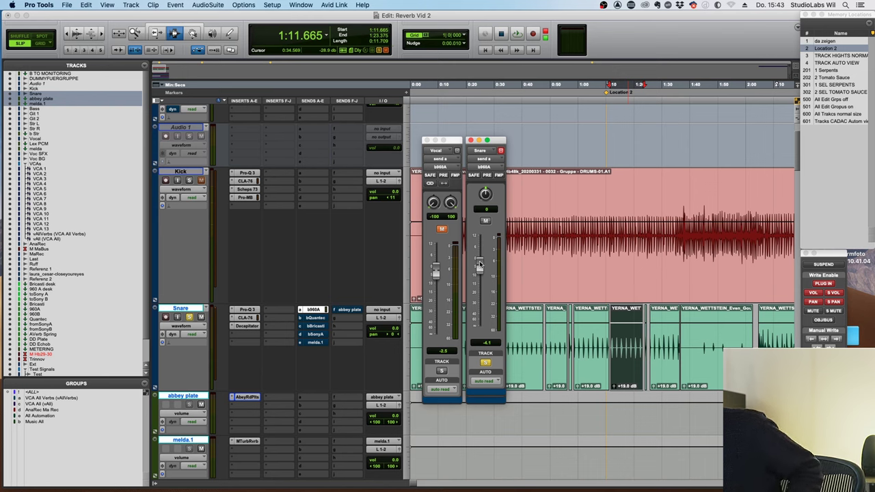
{"action": "key", "text": "space"}
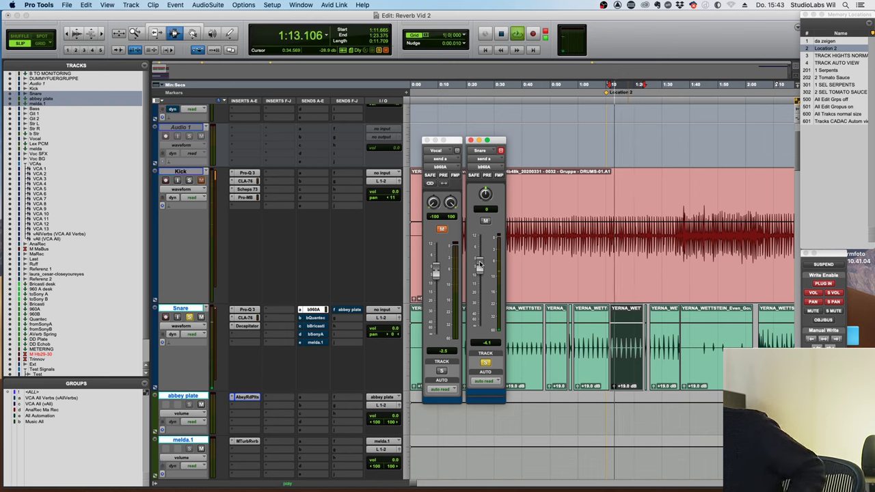
{"action": "key", "text": "space"}
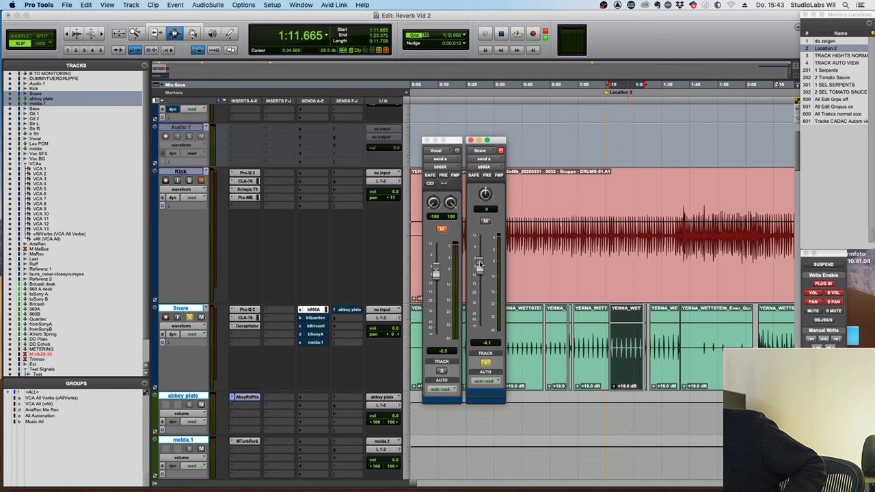
{"action": "key", "text": "space"}
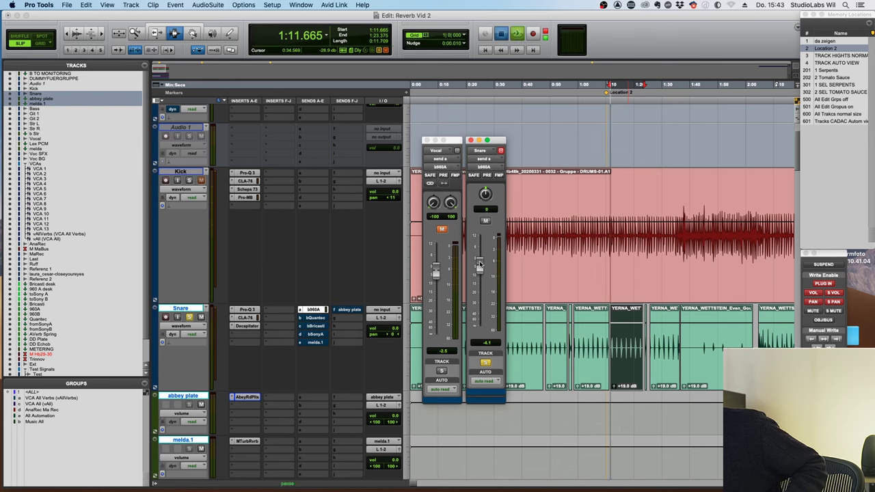
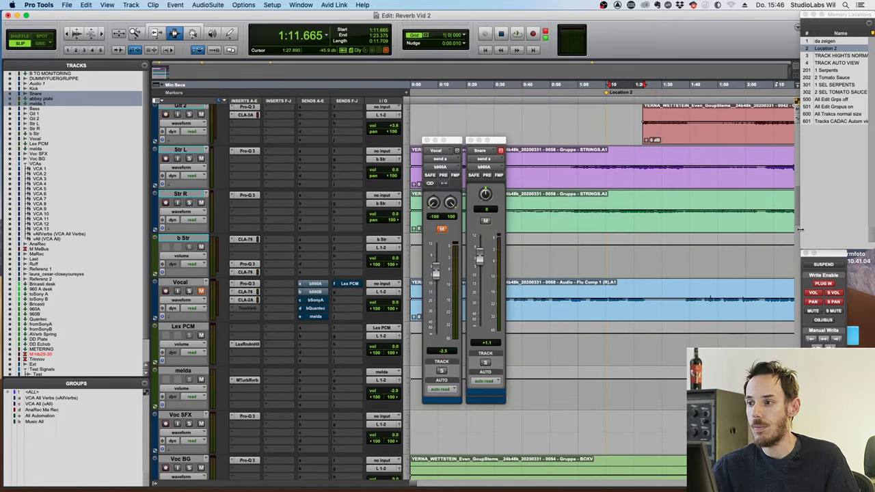
Play the full mix with the snare's b960A send and set that send level to +9.8 dB
{"action": "left_click_drag", "start_coordinate": [797, 221], "coordinate": [805, 166]}
{"action": "key", "text": "space"}
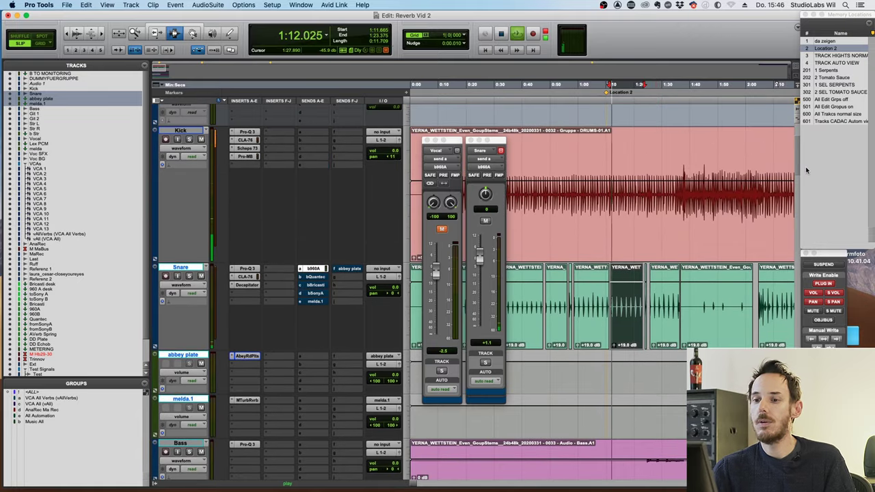
{"action": "left_click", "coordinate": [479, 259]}
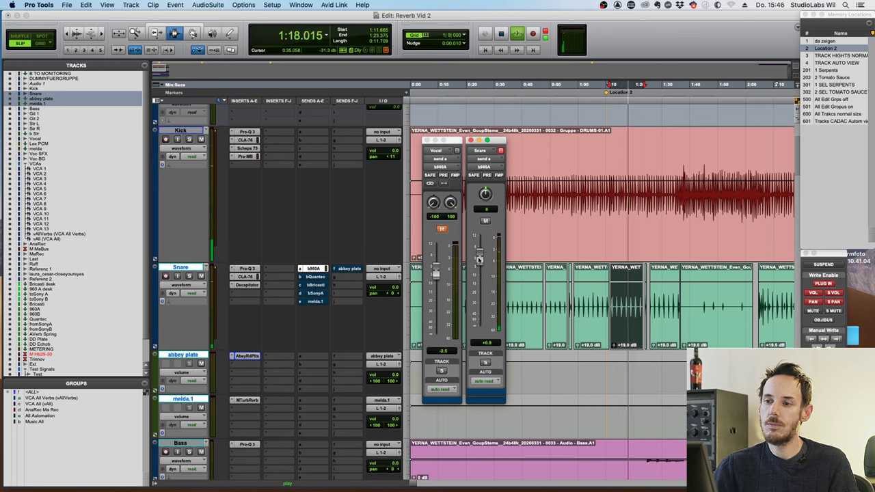
{"action": "key", "text": "space"}
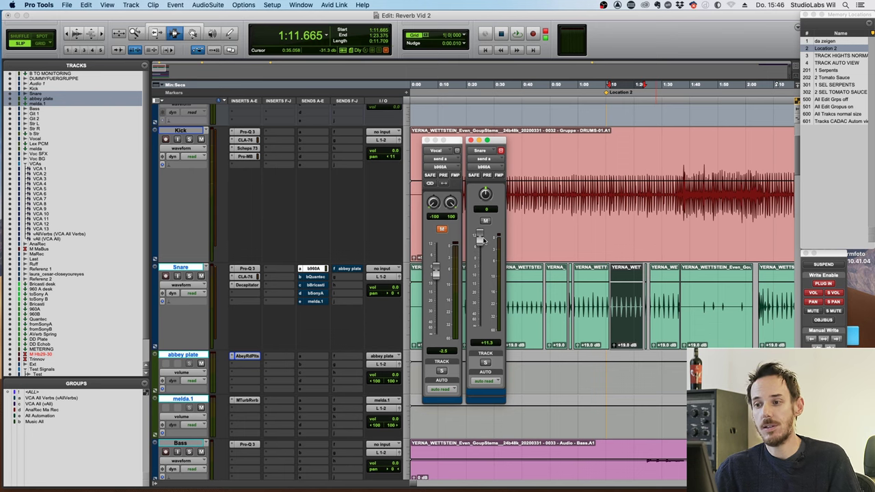
{"action": "key", "text": "space"}
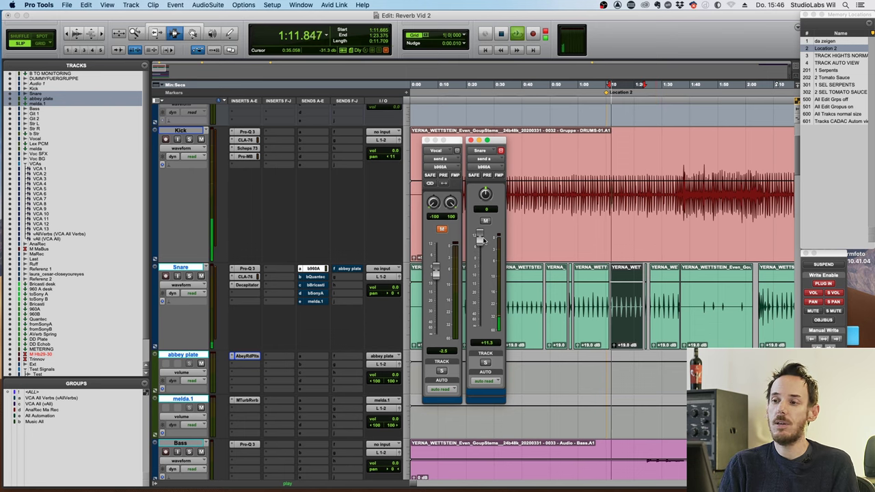
{"action": "left_click_drag", "start_coordinate": [481, 237], "coordinate": [481, 243]}
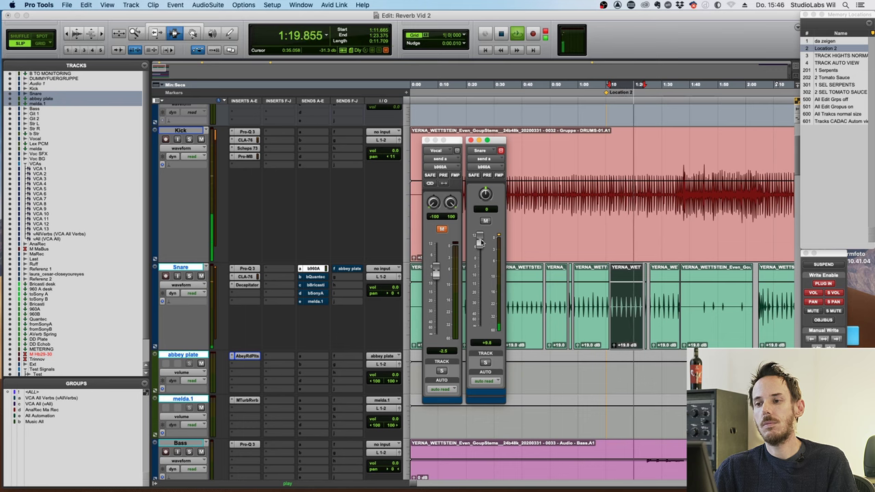
{"action": "key", "text": "space"}
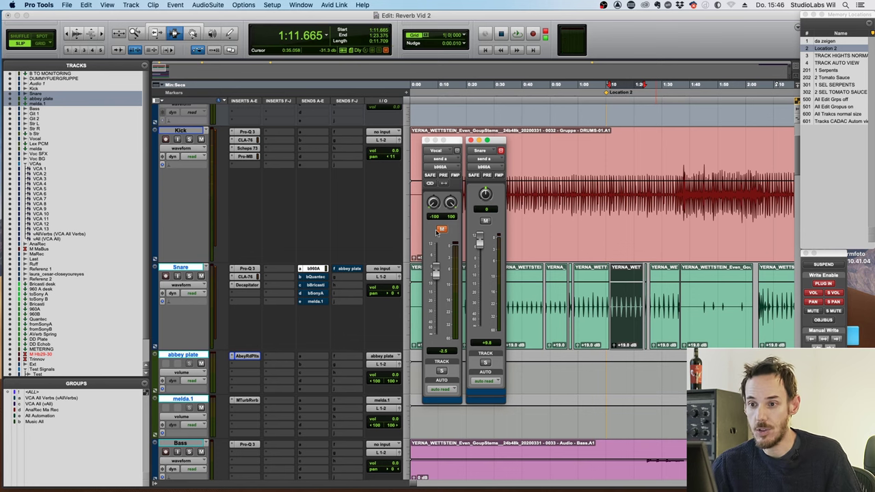
Mute the snare's b960A send, play the full mix through its bBricasti send, and set that send level to +4.5 dB
{"action": "left_click", "coordinate": [315, 269], "text": "ctrl+super"}
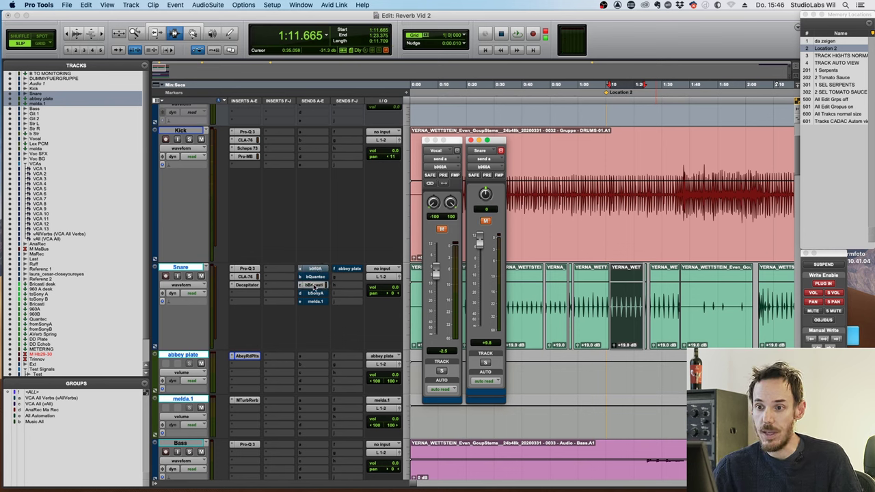
{"action": "left_click", "coordinate": [314, 286]}
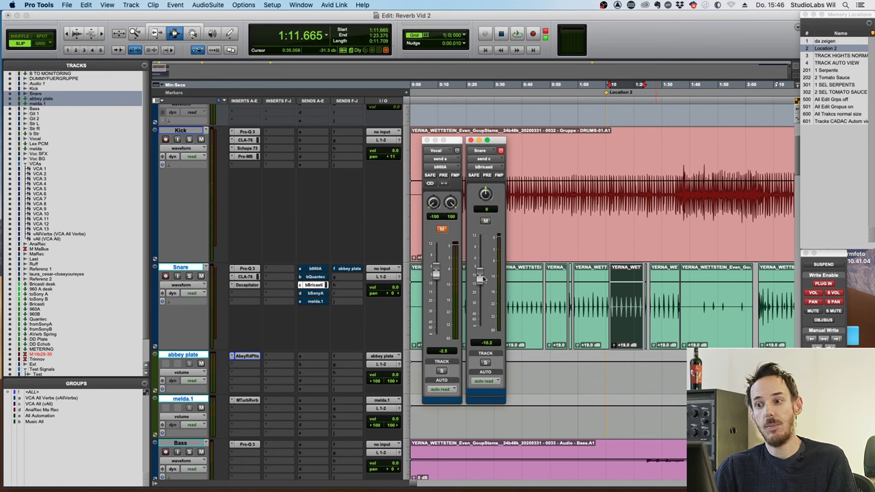
{"action": "key", "text": "space"}
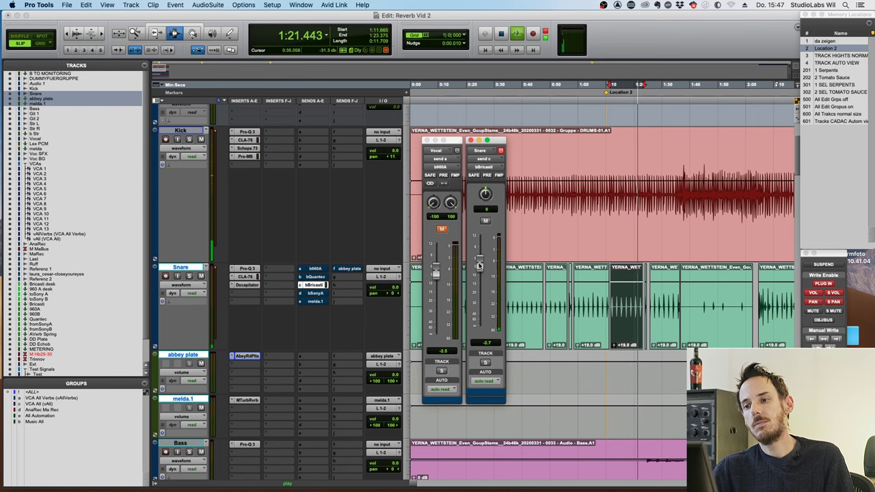
{"action": "key", "text": "space"}
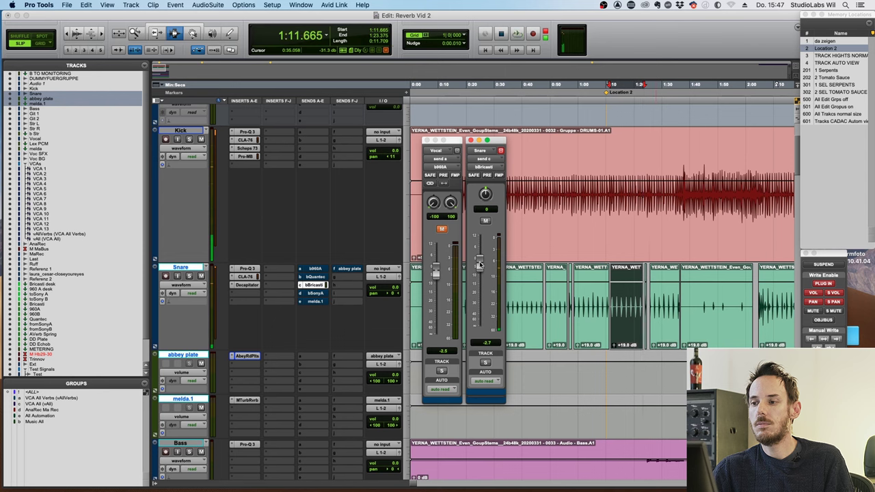
{"action": "key", "text": "space"}
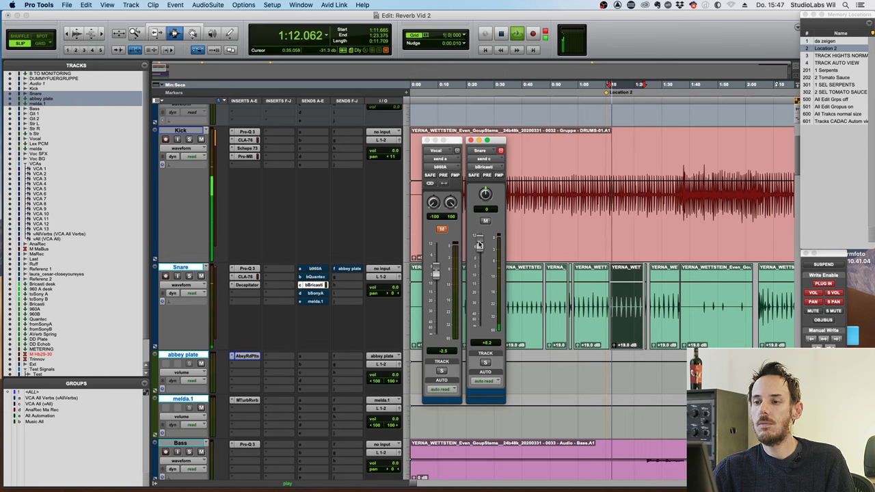
{"action": "left_click_drag", "start_coordinate": [479, 248], "coordinate": [479, 251]}
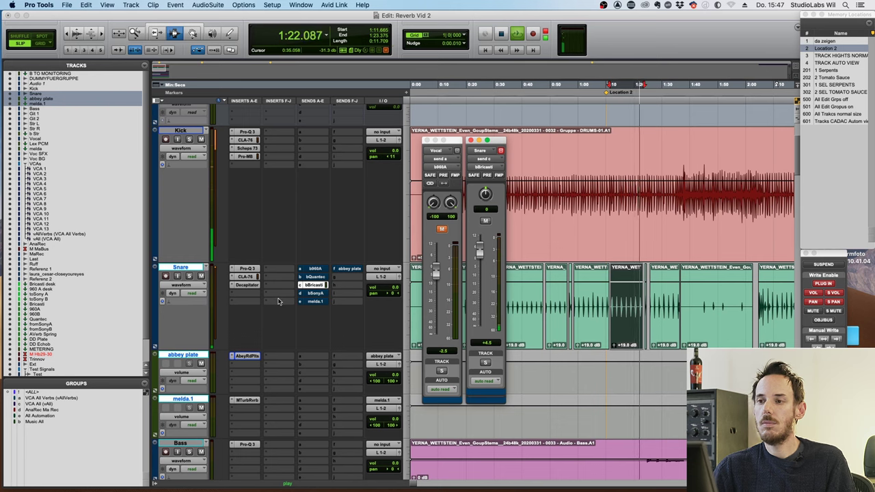
{"action": "key", "text": "space"}
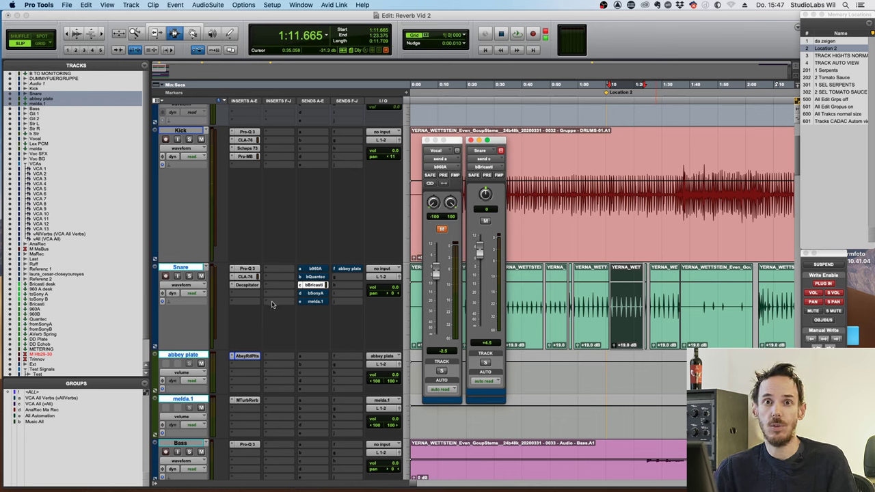
Compare the snare's b960A and bBricasti sends one after the other in the full mix
{"action": "left_click", "coordinate": [314, 285], "text": "ctrl+super"}
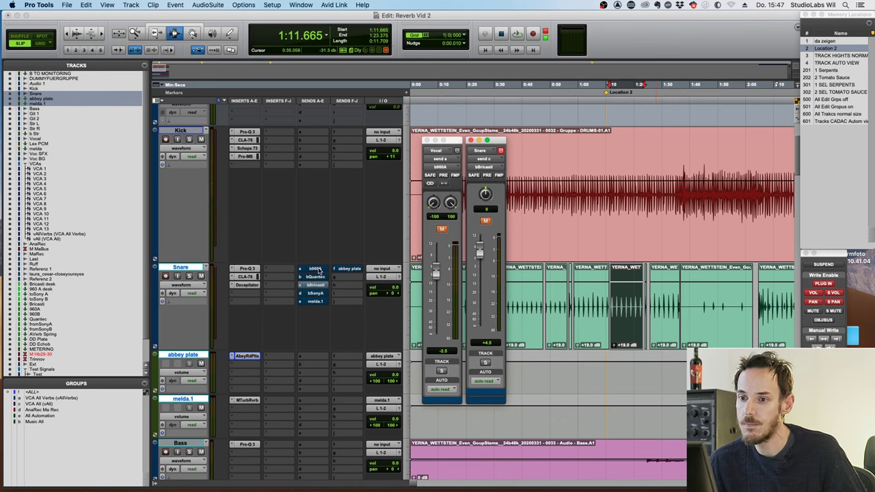
{"action": "key", "text": "space"}
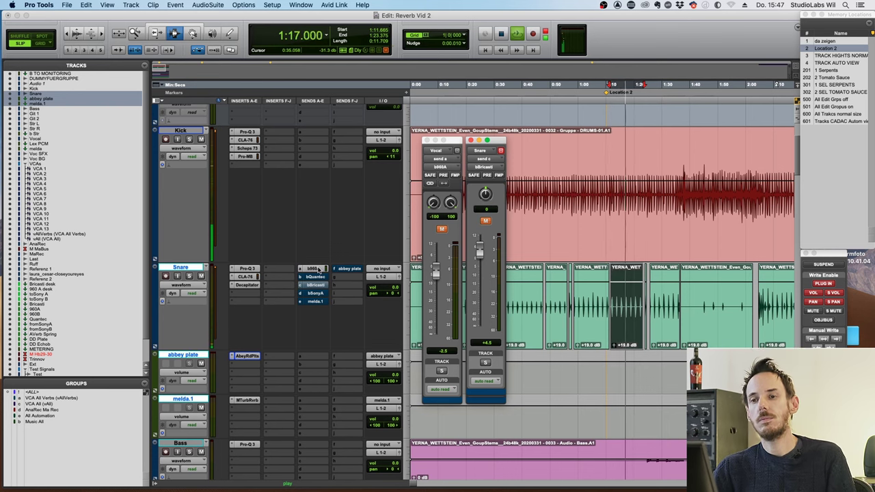
{"action": "key", "text": "space"}
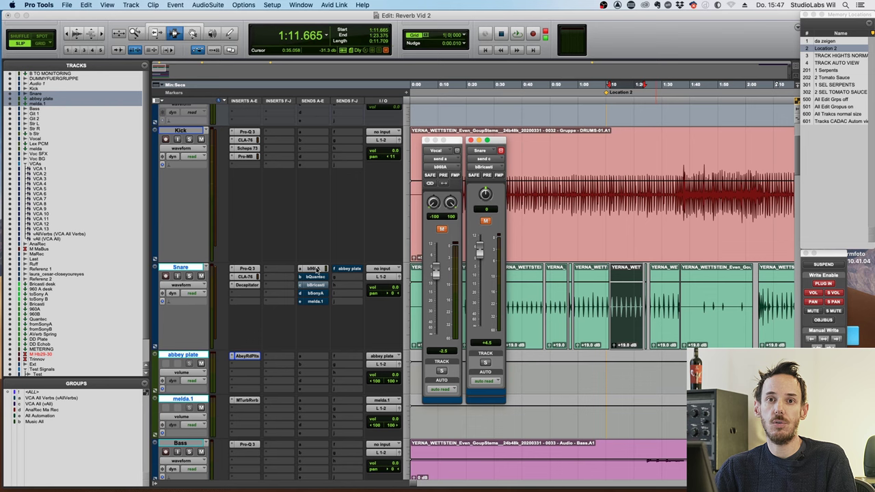
{"action": "key", "text": "space"}
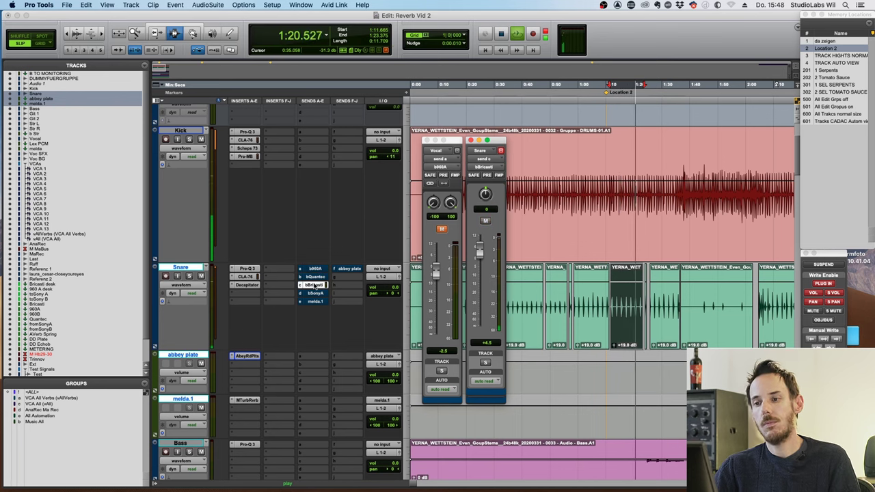
{"action": "key", "text": "space"}
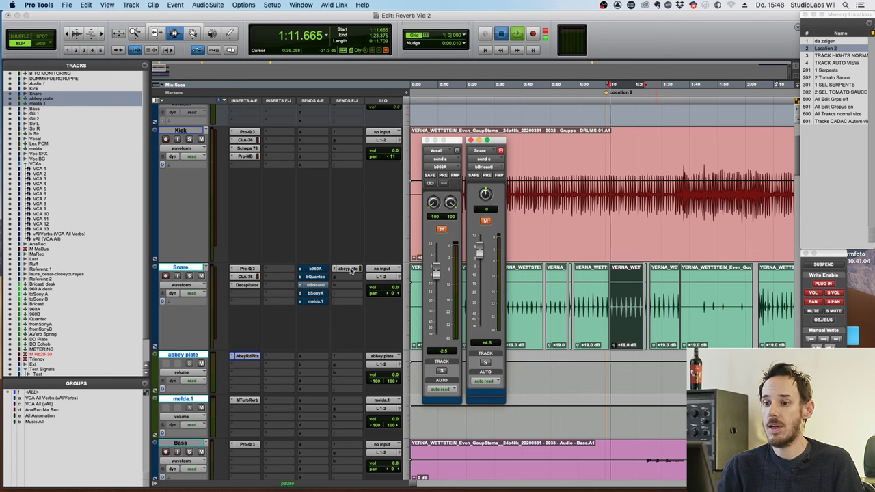
Play the full mix with the snare's abbey plate send and set that send level to -0.1 dB
{"action": "key", "text": "space"}
{"action": "left_click", "coordinate": [349, 269]}
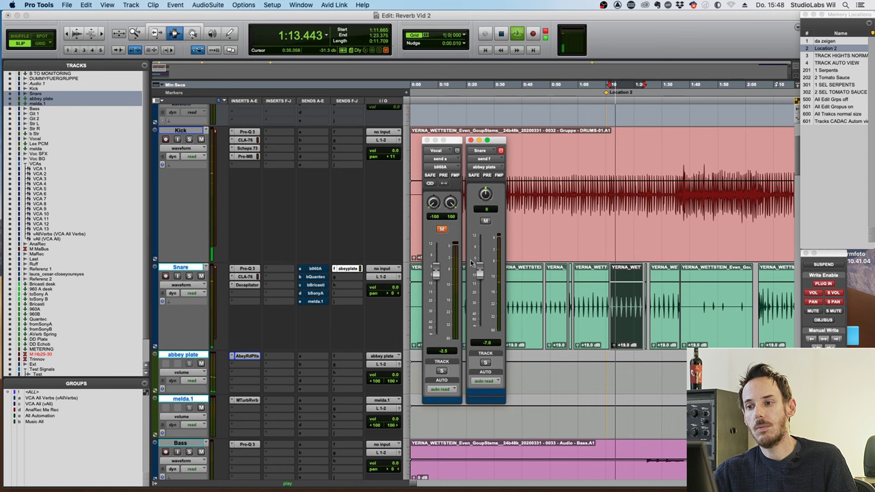
{"action": "left_click_drag", "start_coordinate": [479, 272], "coordinate": [479, 260]}
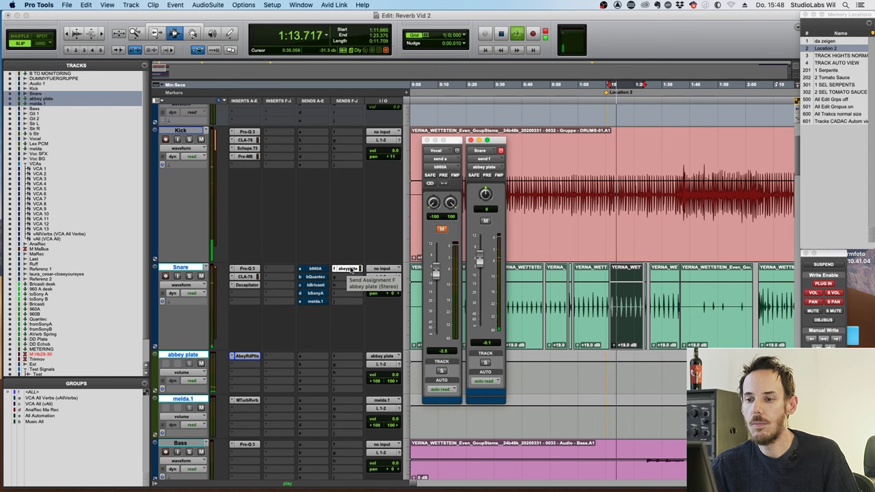
{"action": "key", "text": "space"}
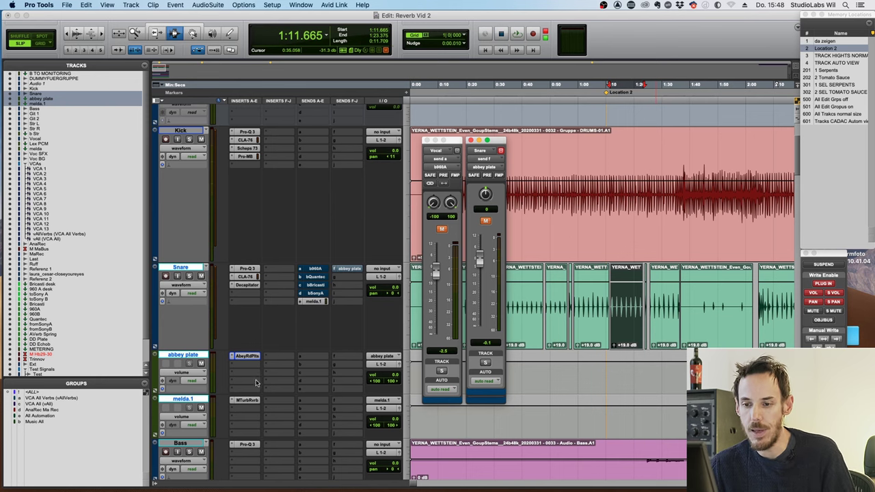
Play the full mix through the snare's abbey plate send and adjust the treble in the Abbey Road Plates plug-in
{"action": "left_click", "coordinate": [248, 358]}
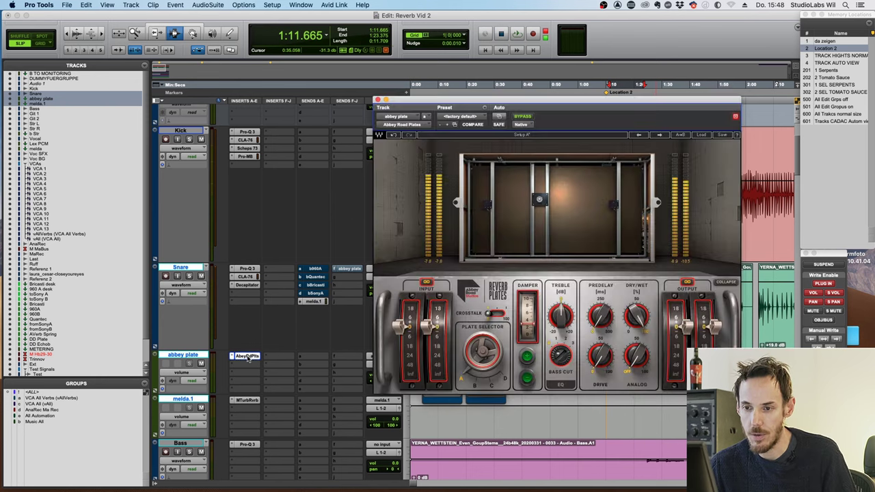
{"action": "left_click_drag", "start_coordinate": [453, 94], "coordinate": [510, 63]}
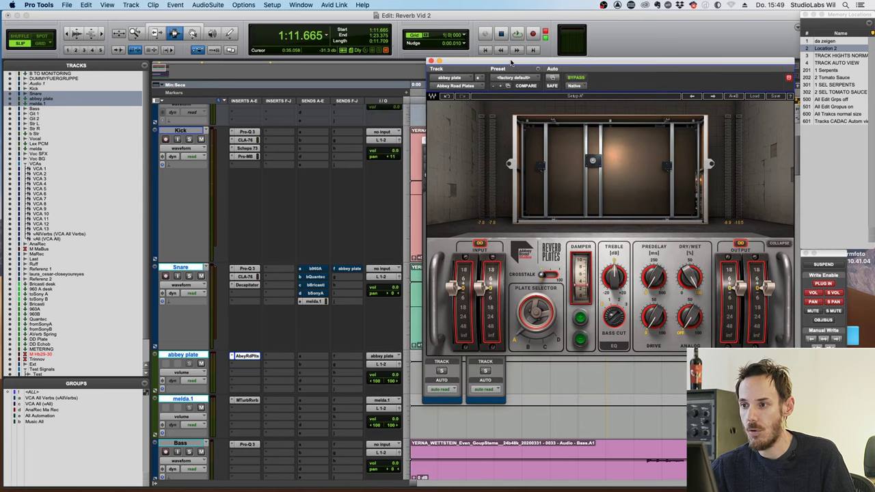
{"action": "key", "text": "space"}
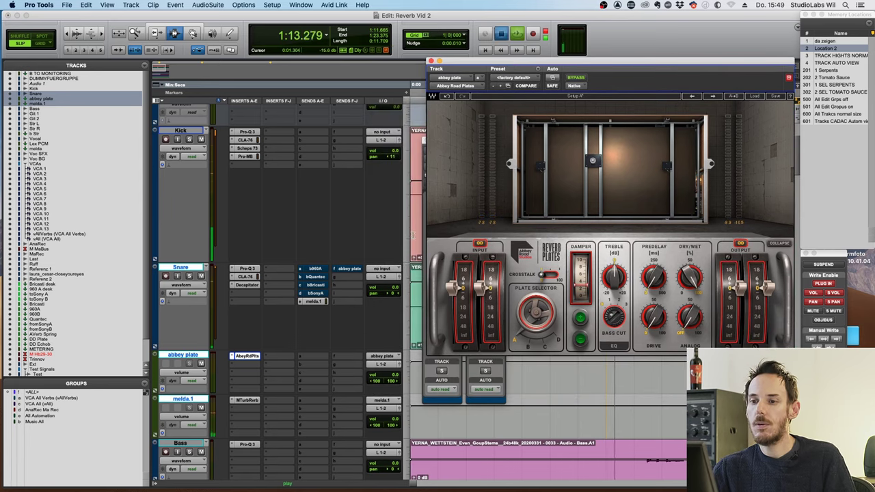
{"action": "key", "text": "space"}
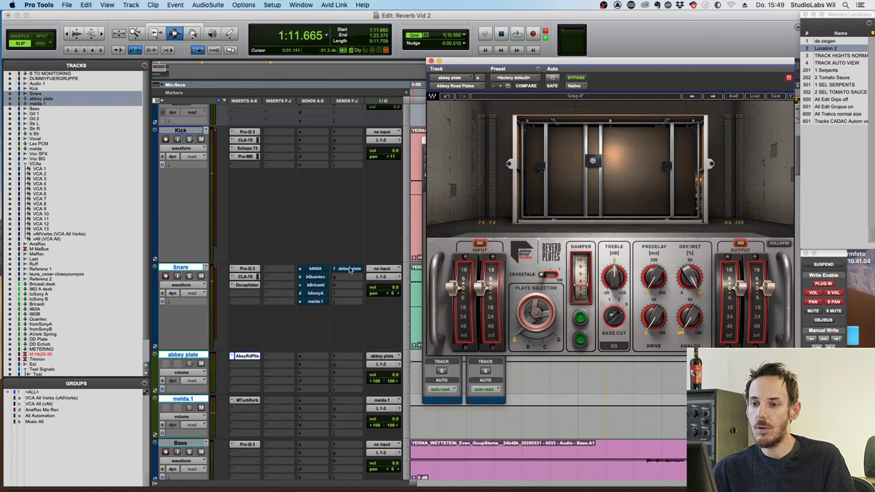
{"action": "key", "text": "space"}
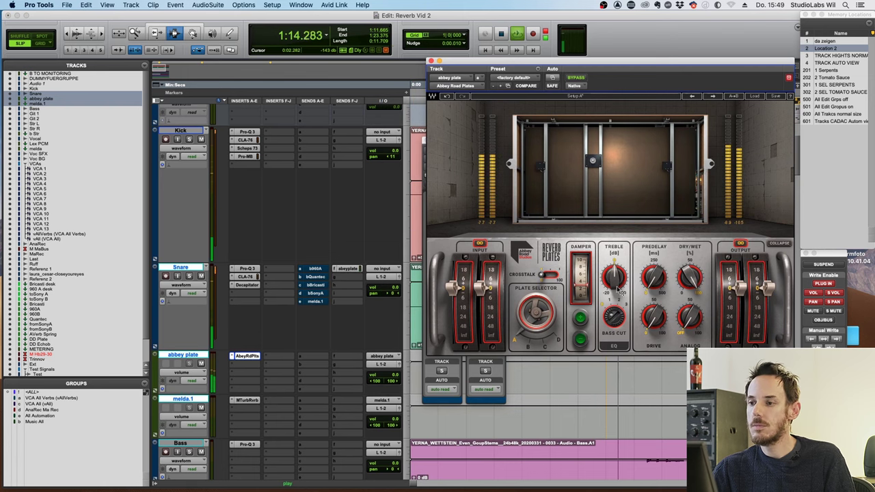
{"action": "left_click_drag", "start_coordinate": [614, 277], "coordinate": [654, 253]}
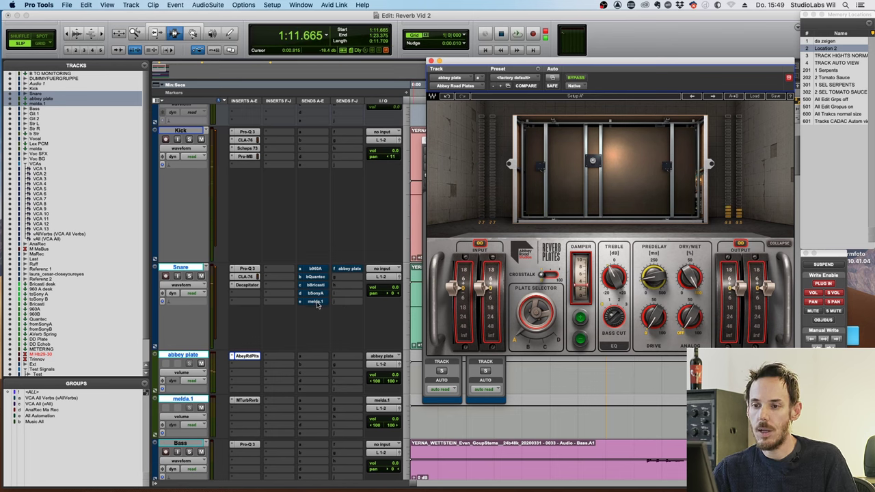
Play the mix through MTurboReverb's Dirty plate, raise the melda.1 track volume and set the snare's melda.1 send level to +7.2 dB
{"action": "left_click", "coordinate": [247, 401]}
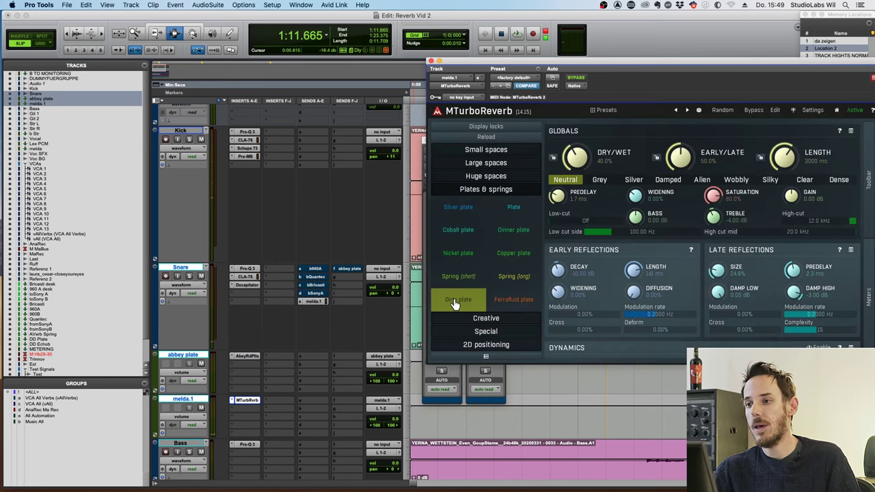
{"action": "key", "text": "space"}
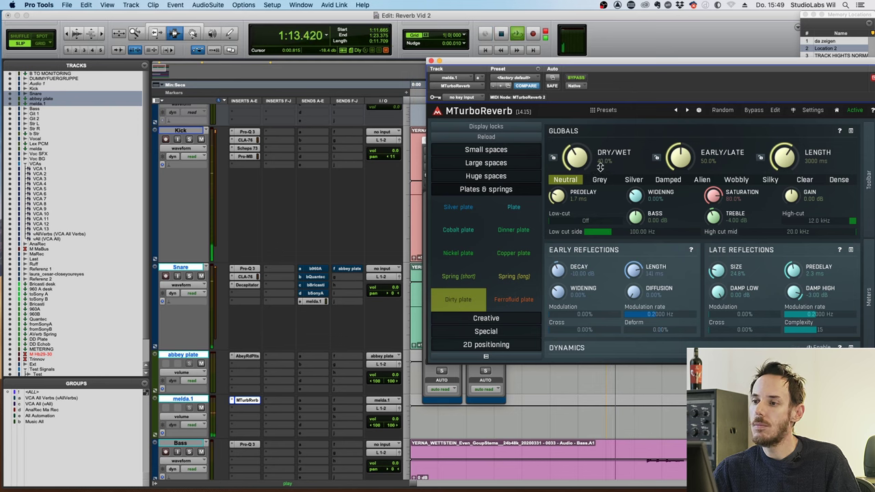
{"action": "left_click", "coordinate": [393, 417]}
{"action": "left_click_drag", "start_coordinate": [394, 417], "coordinate": [393, 414]}
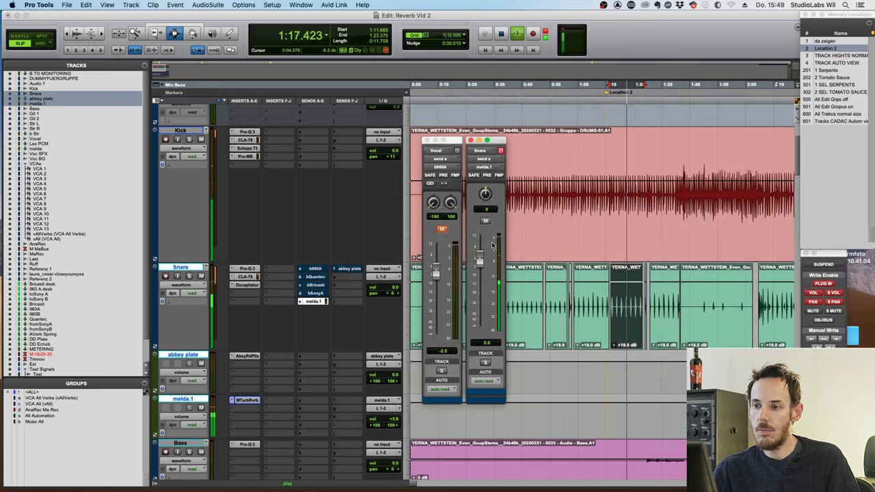
{"action": "left_click_drag", "start_coordinate": [480, 260], "coordinate": [480, 248]}
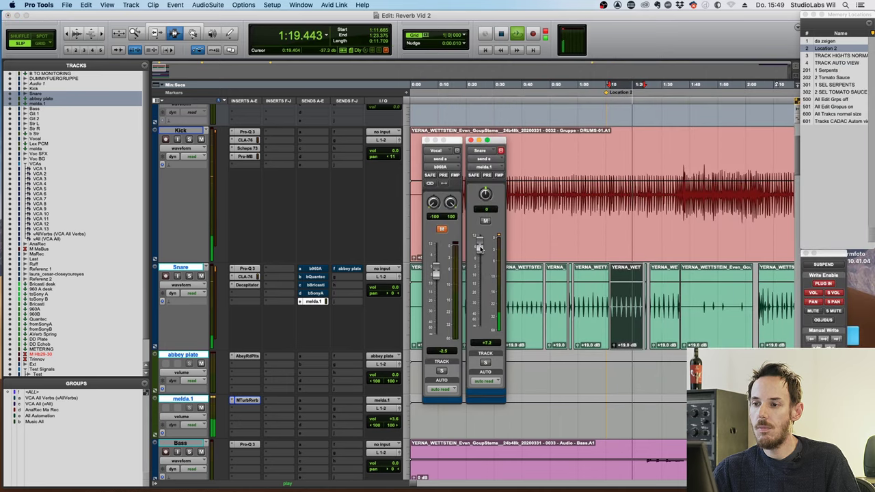
{"action": "key", "text": "space"}
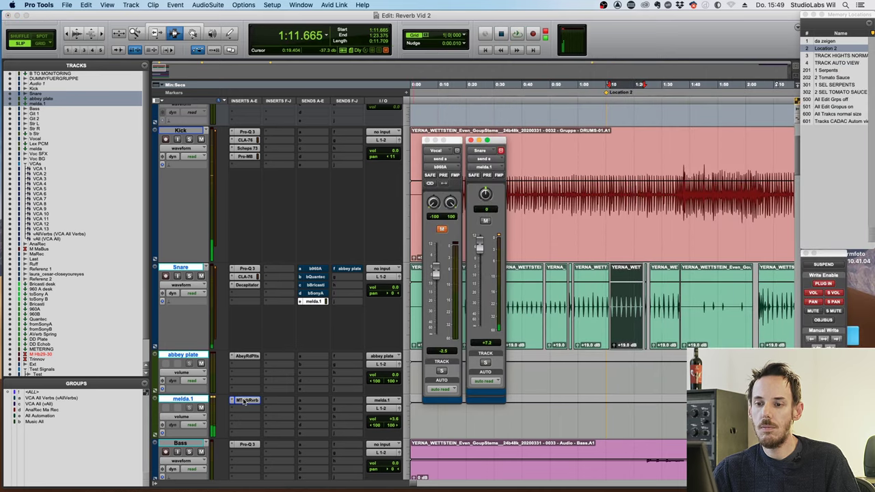
Set MTurboReverb's dry/wet to 100% and, with the mix playing, set the melda.1 track volume to -5.3 dB
{"action": "left_click", "coordinate": [246, 400]}
{"action": "key", "text": "space"}
{"action": "key", "text": "space"}
{"action": "left_click_drag", "start_coordinate": [577, 150], "coordinate": [579, 133]}
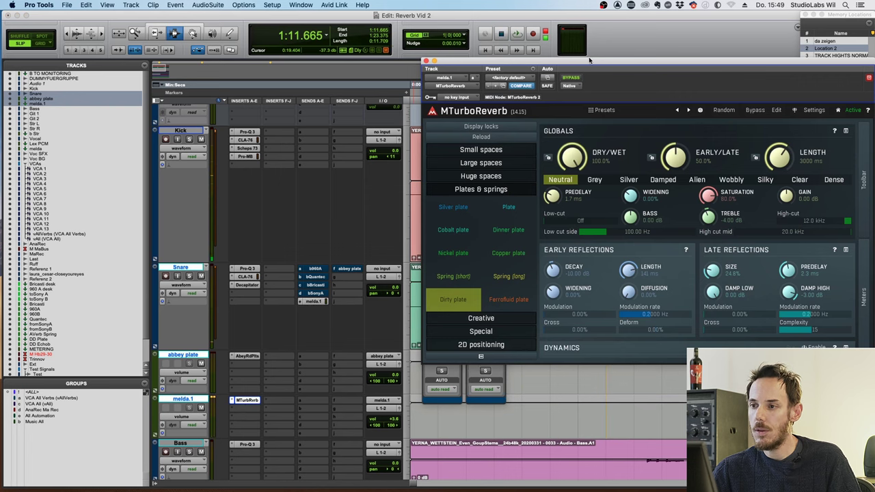
{"action": "key", "text": "space"}
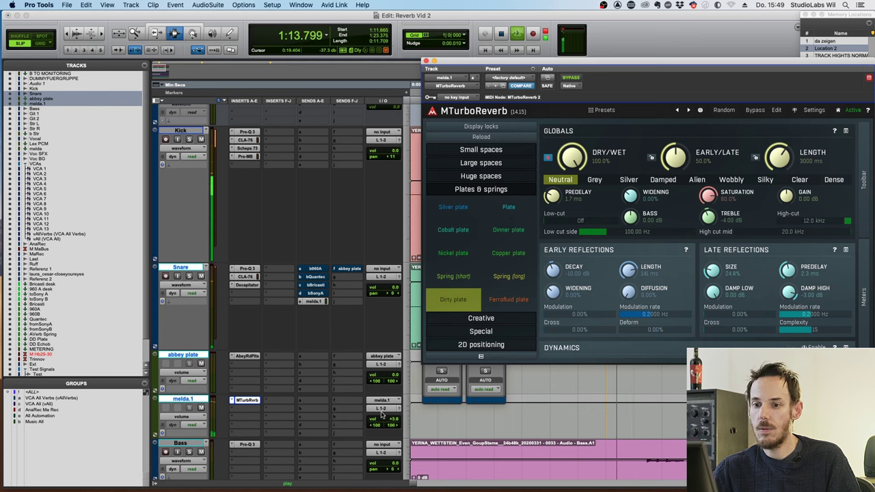
{"action": "left_click", "coordinate": [393, 424]}
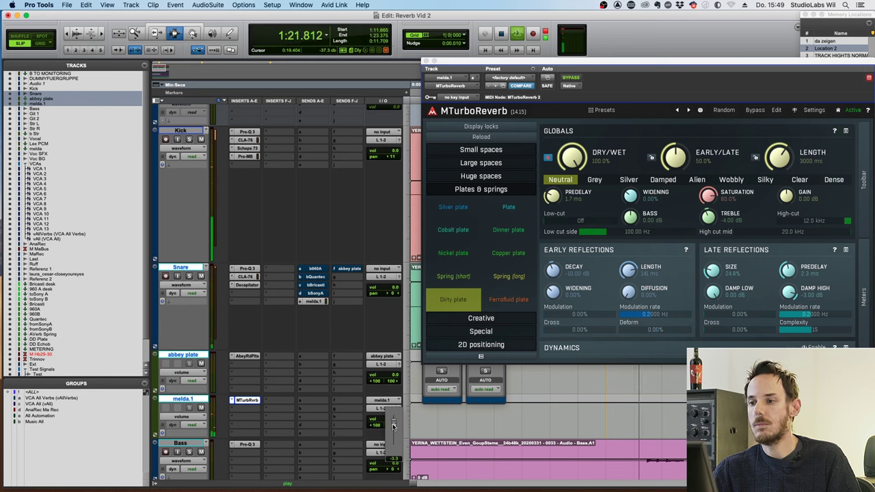
{"action": "left_click_drag", "start_coordinate": [393, 427], "coordinate": [394, 428]}
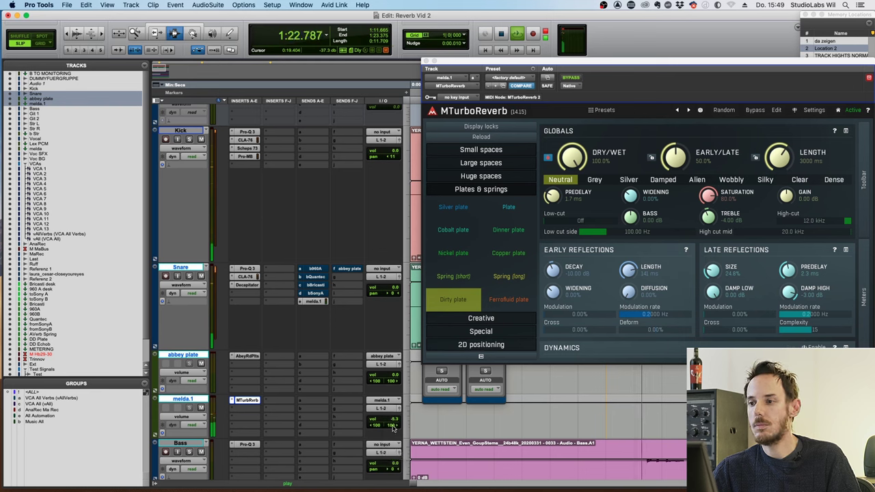
Switch MTurboReverb's character to Dense and set its bass to +7.30 dB and saturation to 90.8%
{"action": "left_click", "coordinate": [834, 179]}
{"action": "left_click_drag", "start_coordinate": [633, 217], "coordinate": [633, 200]}
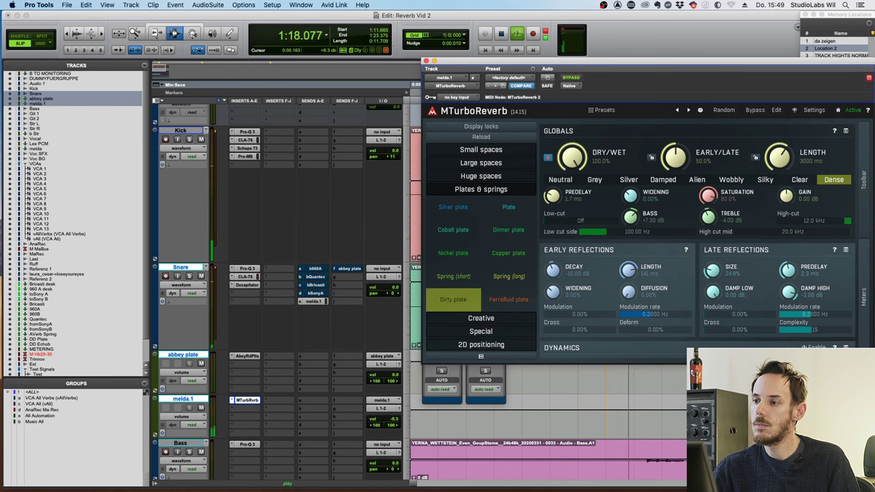
{"action": "left_click_drag", "start_coordinate": [709, 196], "coordinate": [714, 182]}
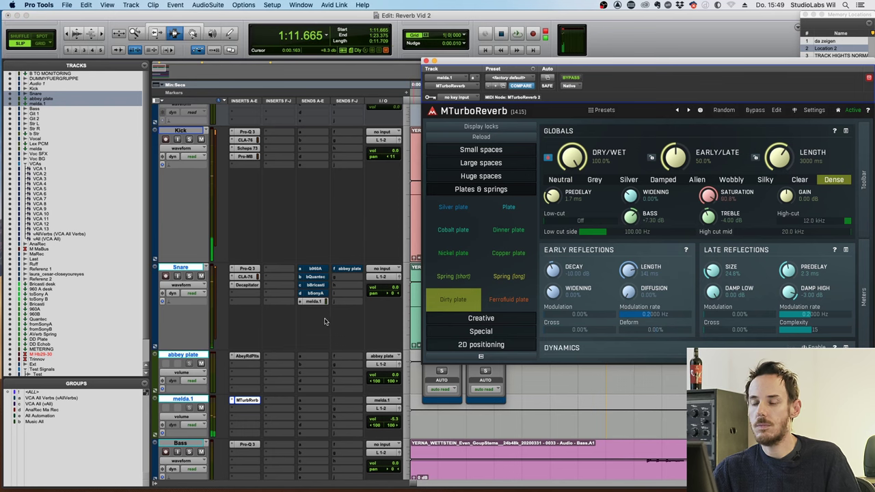
Compare the snare's melda.1 and abbey plate sends in the full mix, lowering the abbey plate send level slightly
{"action": "key", "text": "space"}
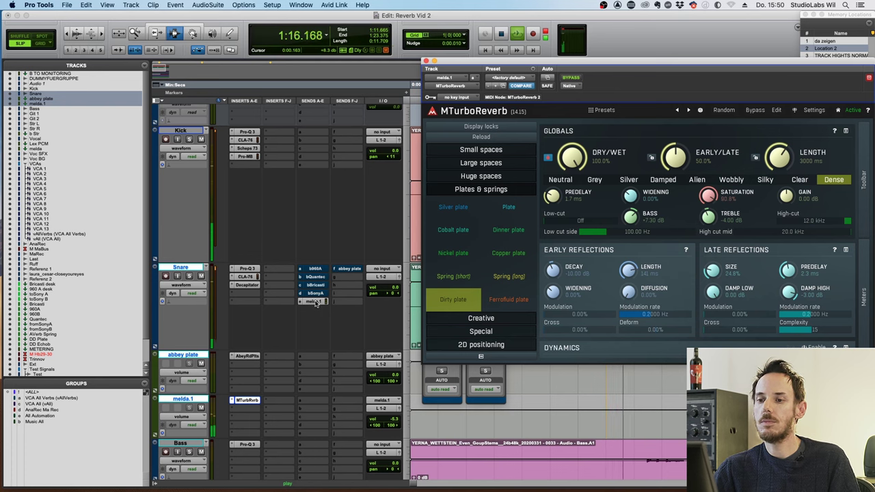
{"action": "key", "text": "space"}
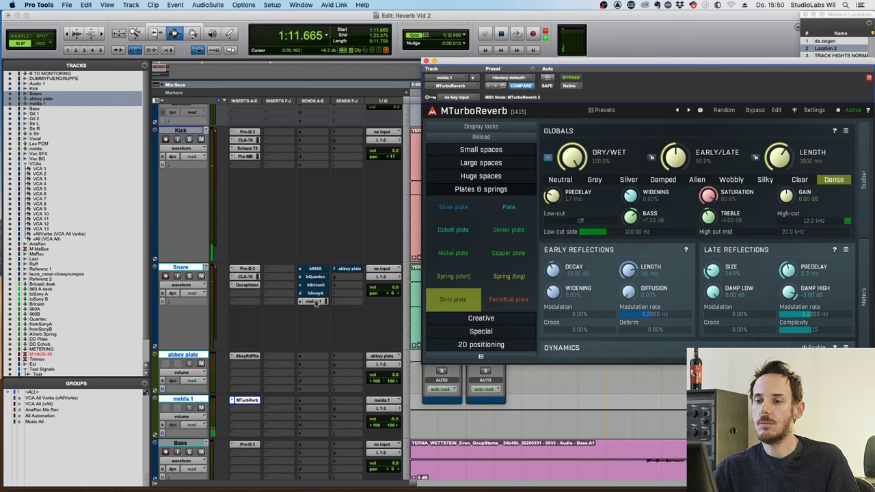
{"action": "key", "text": "space"}
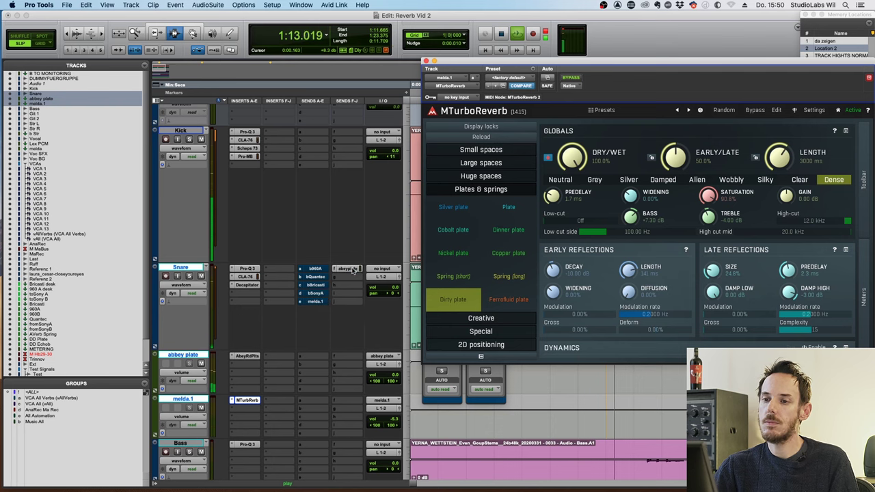
{"action": "left_click", "coordinate": [354, 271]}
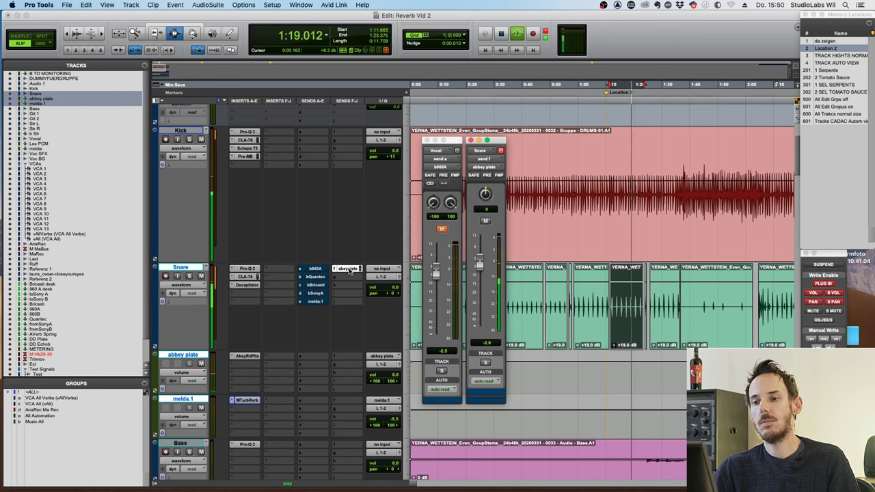
{"action": "key", "text": "space"}
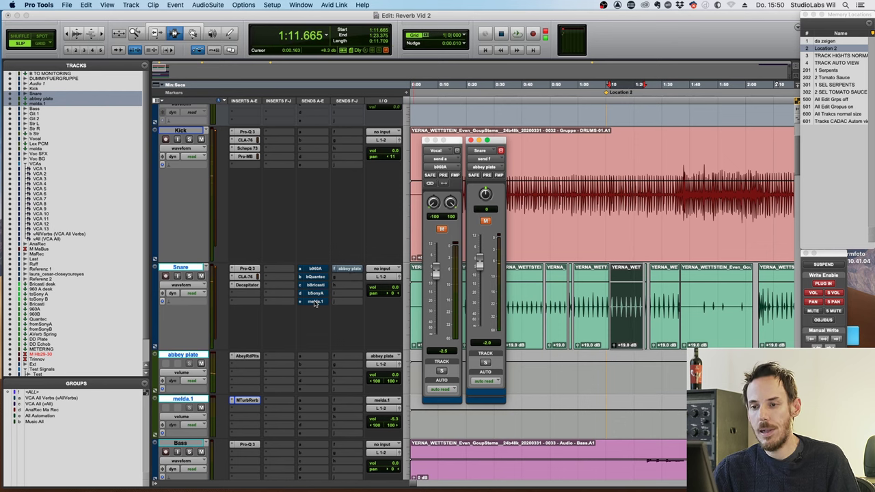
{"action": "key", "text": "space"}
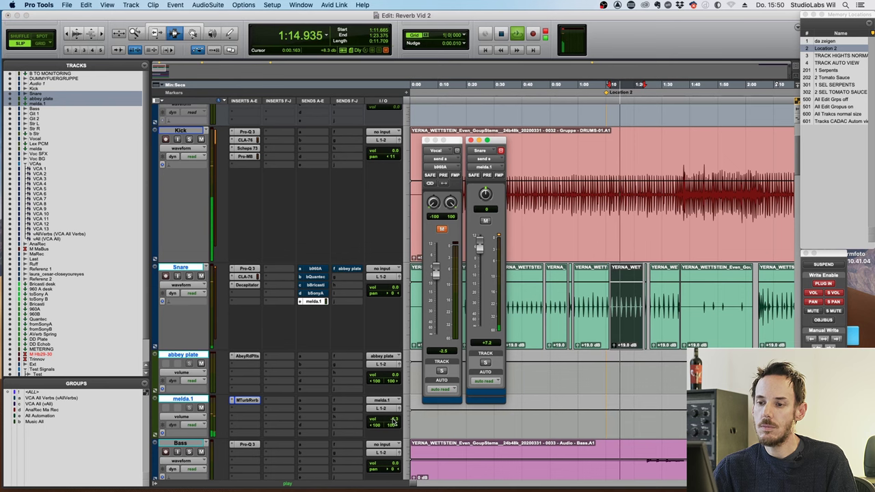
{"action": "left_click", "coordinate": [315, 303]}
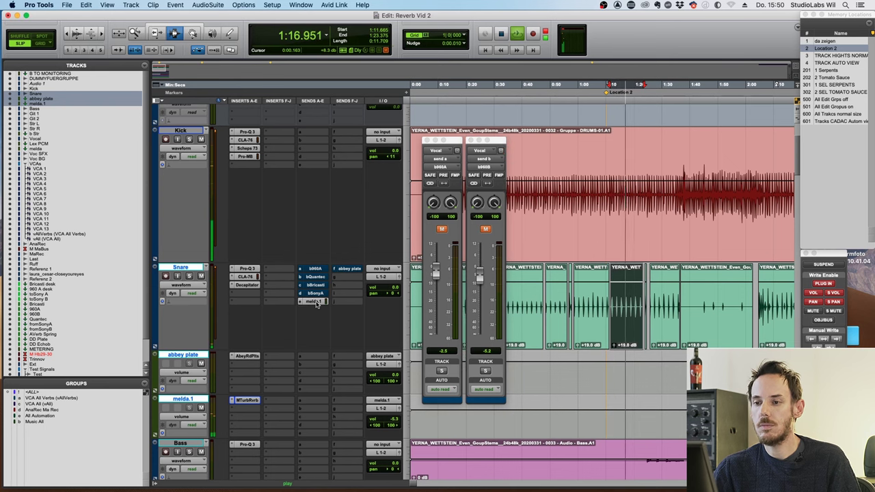
Shorten MTurboReverb's length to 2264 ms and its late reflection size to 20.8%, and set the melda.1 track volume to -4.8 dB
{"action": "left_click", "coordinate": [246, 401]}
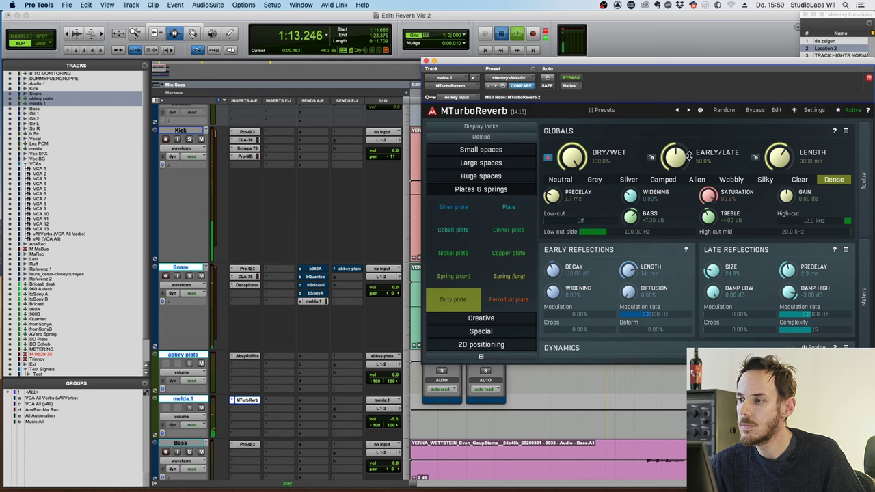
{"action": "key", "text": "space"}
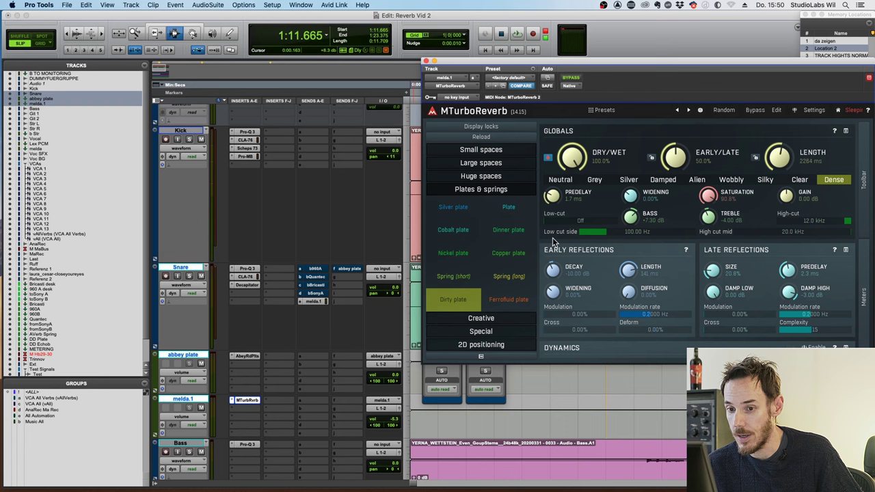
{"action": "key", "text": "space"}
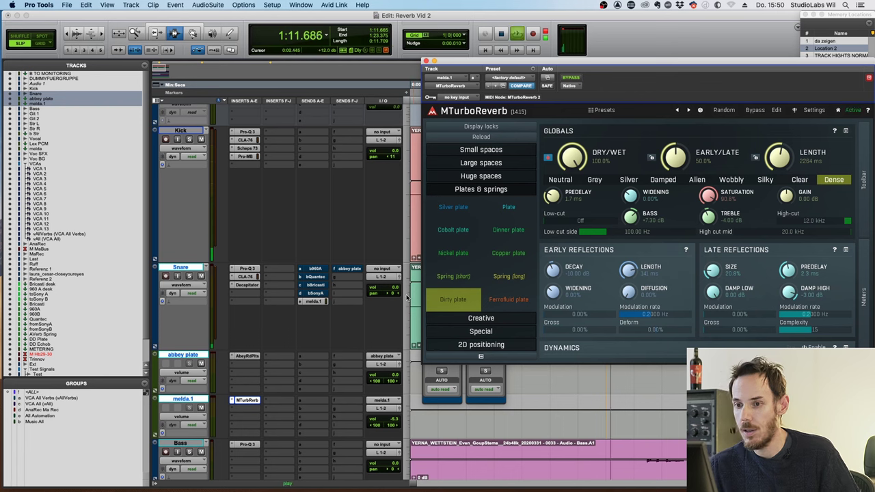
{"action": "left_click", "coordinate": [389, 418]}
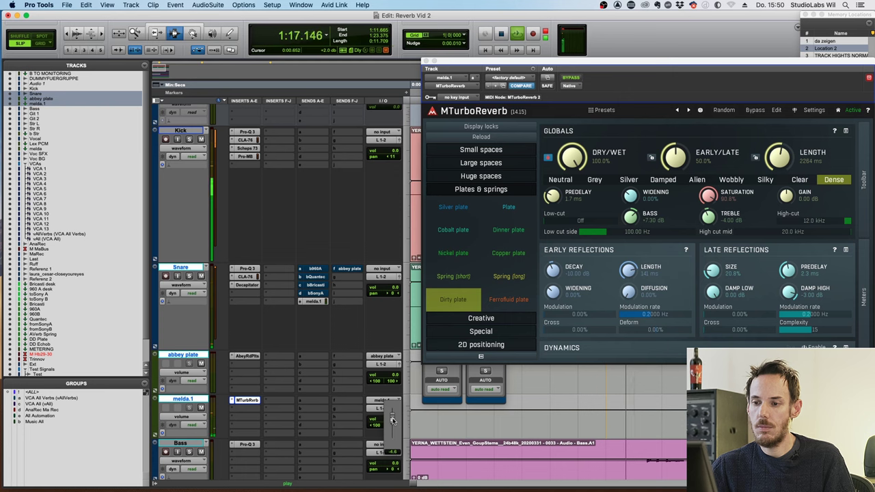
{"action": "key", "text": "space"}
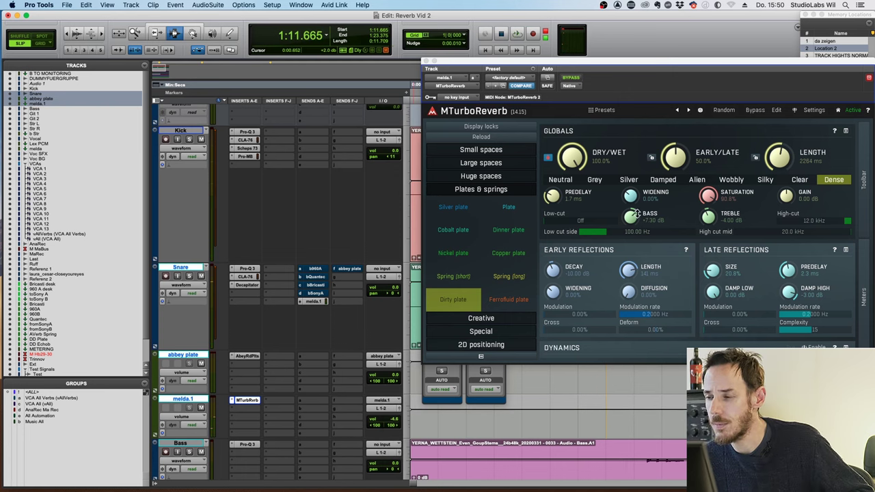
Darken the MTurboReverb sound by setting its treble to -7.07 dB and its high-cut to 4282 Hz
{"action": "left_click_drag", "start_coordinate": [711, 216], "coordinate": [711, 220]}
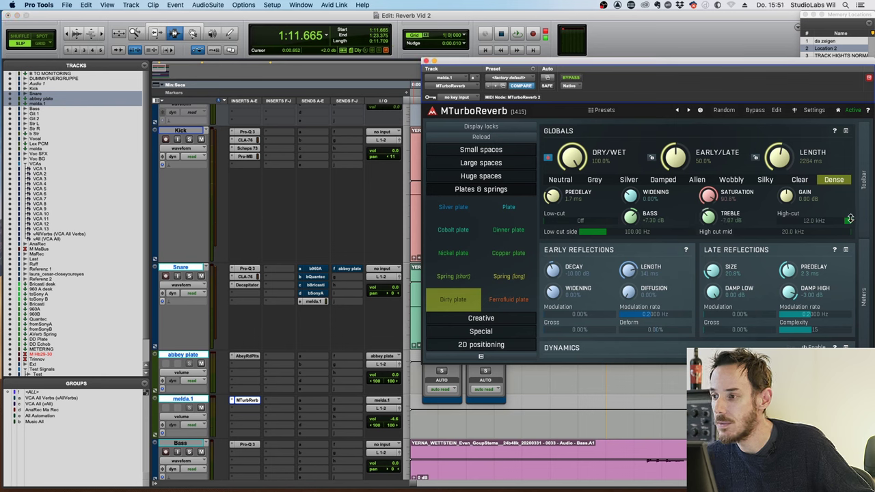
{"action": "left_click_drag", "start_coordinate": [814, 220], "coordinate": [814, 217]}
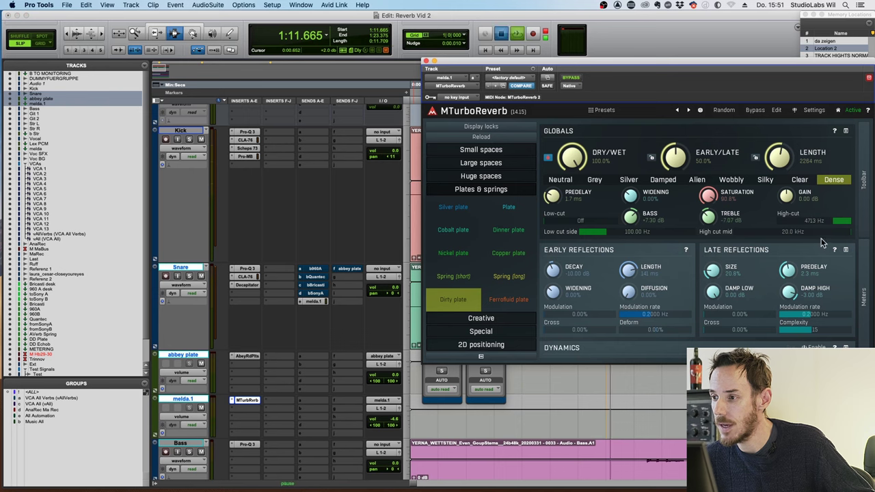
{"action": "key", "text": "space"}
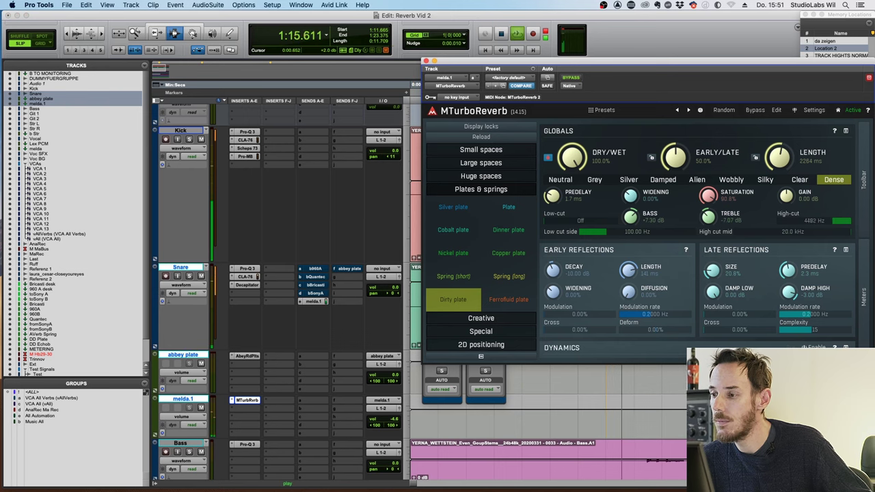
{"action": "left_click_drag", "start_coordinate": [836, 220], "coordinate": [835, 223]}
{"action": "key", "text": "space"}
Set MTurboReverb's early/late balance to 80% and, with the mix playing, the melda.1 track volume to -5.3 dB
{"action": "left_click_drag", "start_coordinate": [675, 157], "coordinate": [676, 146]}
{"action": "key", "text": "space"}
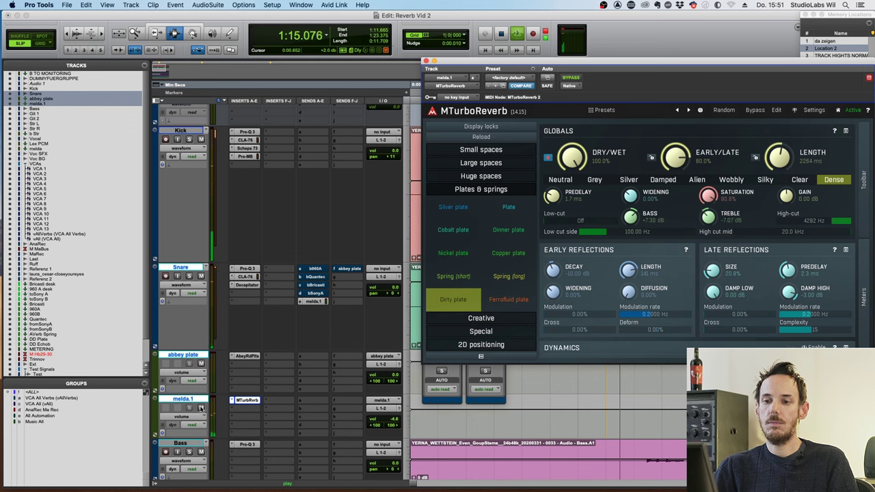
{"action": "left_click", "coordinate": [391, 421]}
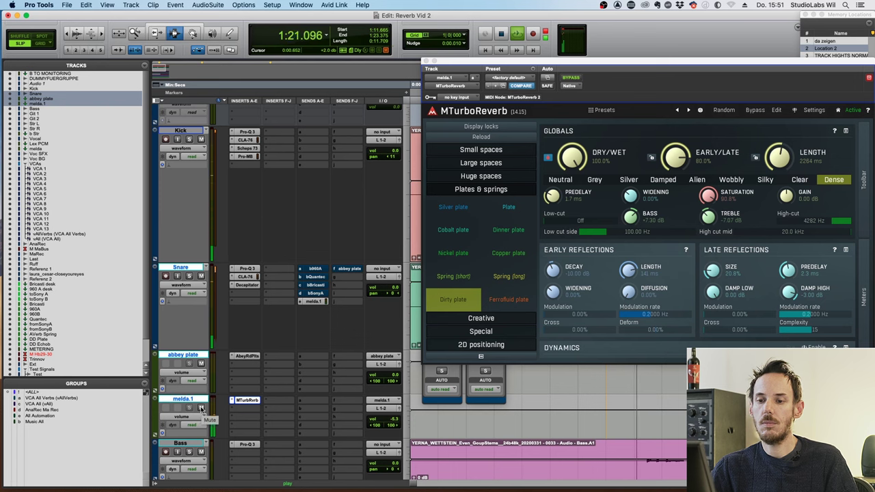
{"action": "key", "text": "space"}
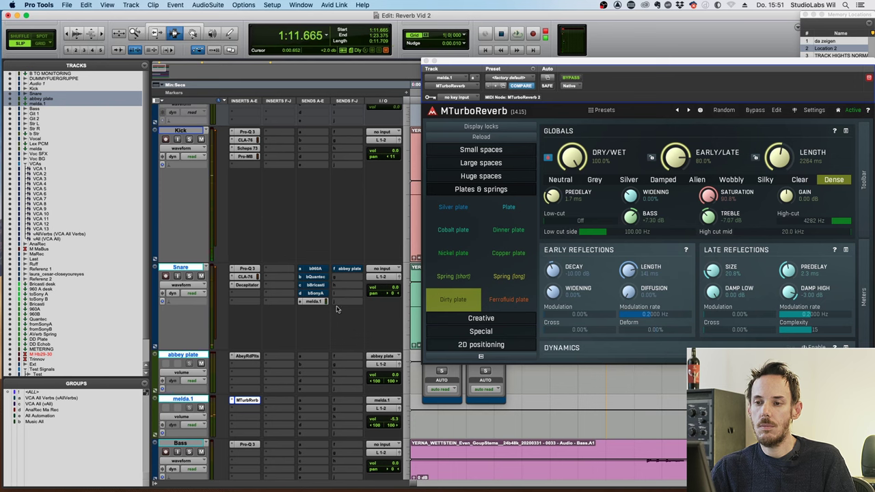